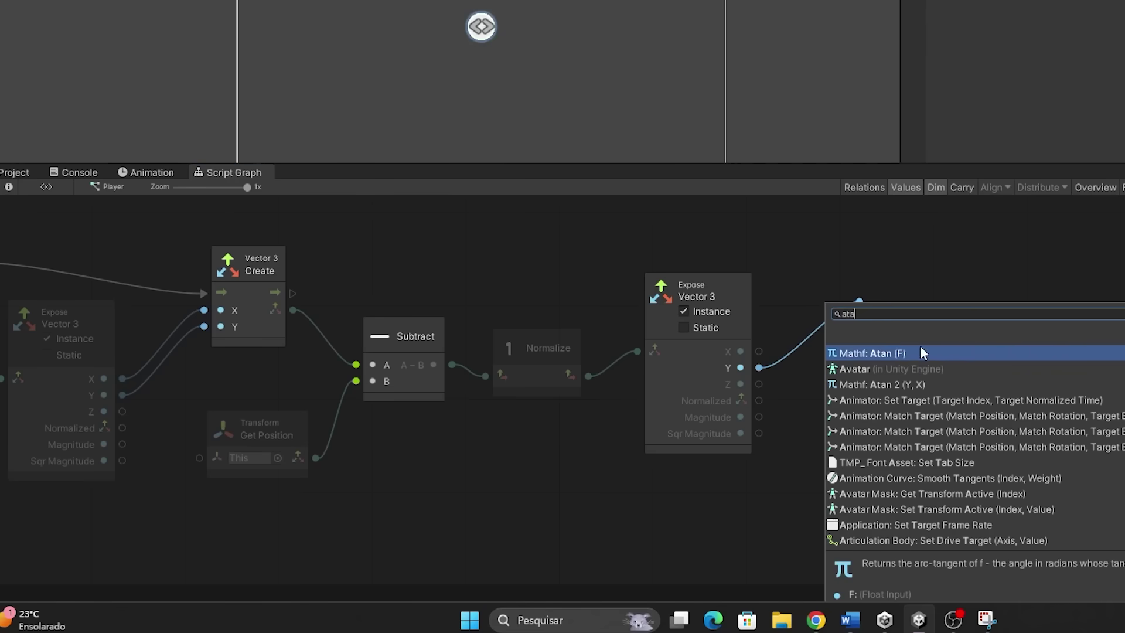
Place the Atan 2 node and wire the flow and the direction's X and Y components into it
{"action": "left_click_drag", "start_coordinate": [913, 299], "coordinate": [898, 347]}
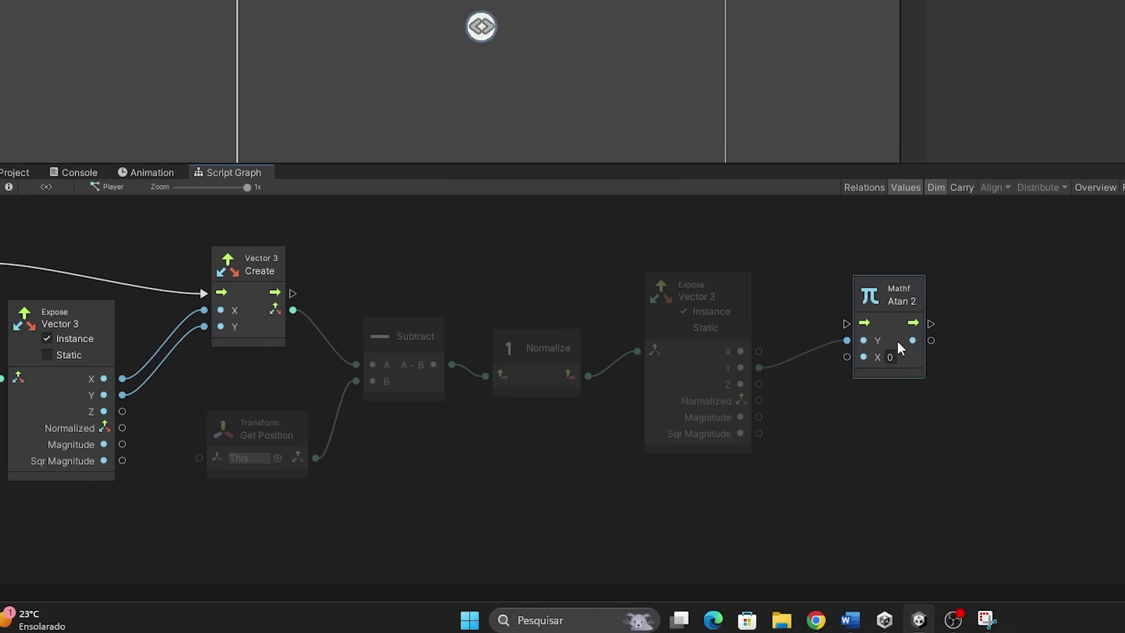
{"action": "left_click_drag", "start_coordinate": [294, 292], "coordinate": [398, 298]}
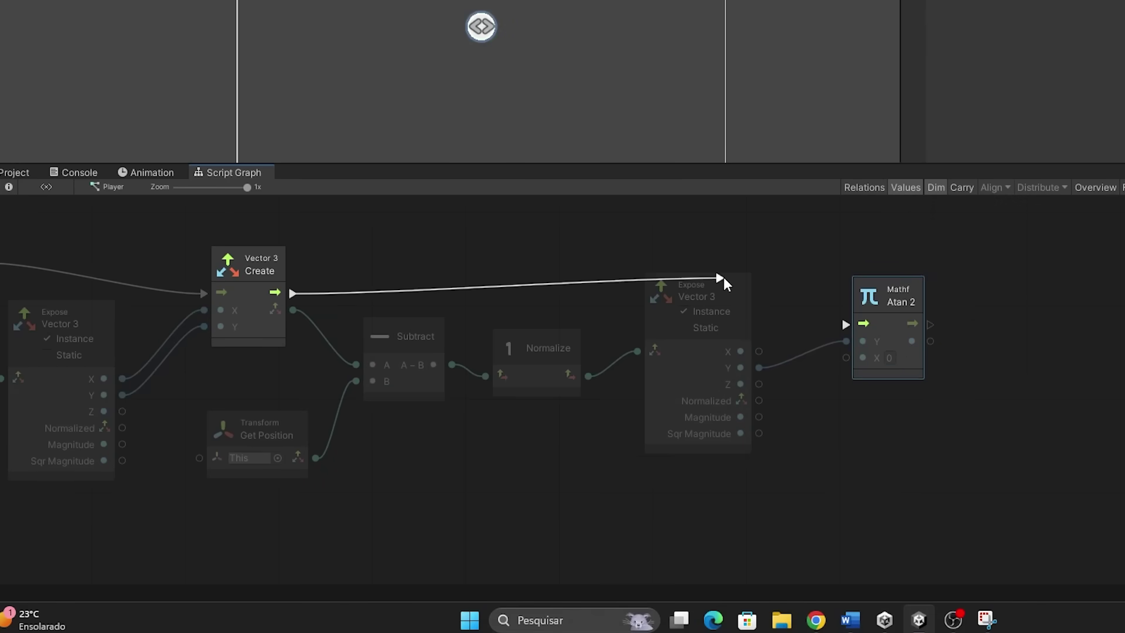
{"action": "left_click", "coordinate": [846, 323]}
{"action": "middle_click_drag", "start_coordinate": [874, 326], "coordinate": [807, 330]}
{"action": "left_click_drag", "start_coordinate": [688, 372], "coordinate": [742, 367]}
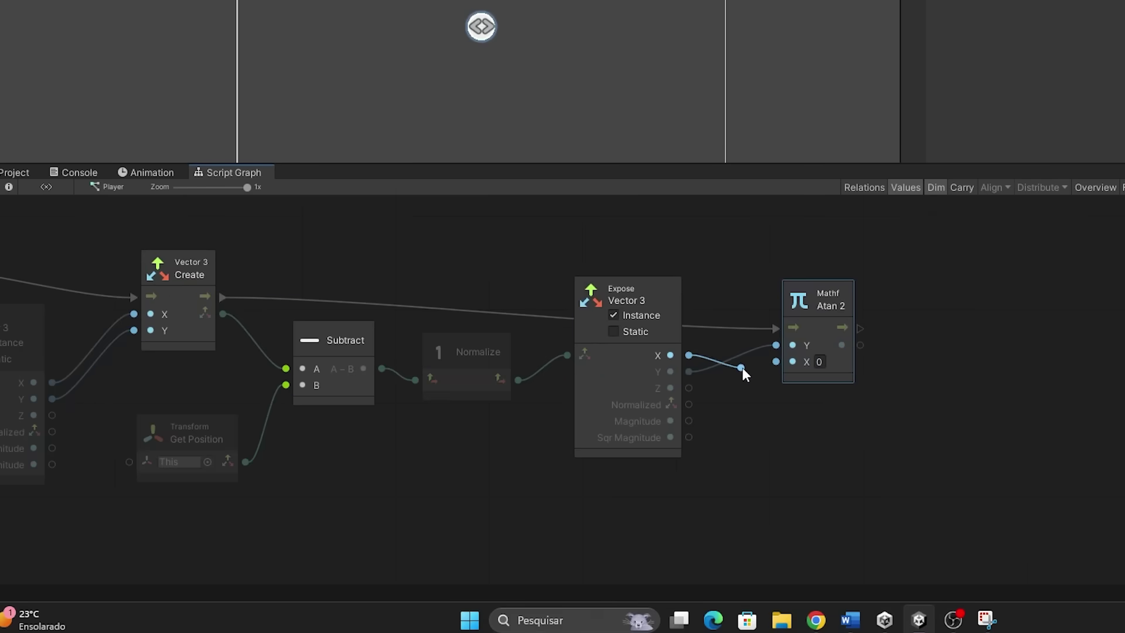
{"action": "left_click", "coordinate": [774, 367]}
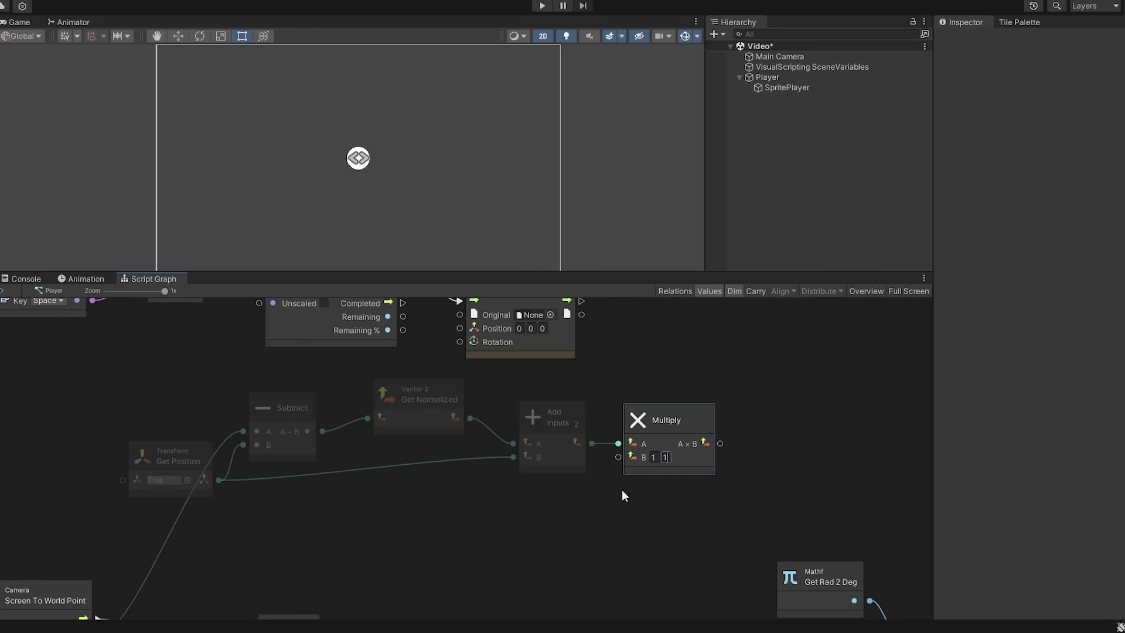
{"action": "scroll", "coordinate": [621, 489], "scroll_direction": "down", "scroll_amount": 2}
Move the Instantiate node away from Cooldown and add a Transform Get Rotation node
{"action": "middle_click_drag", "start_coordinate": [367, 555], "coordinate": [360, 378]}
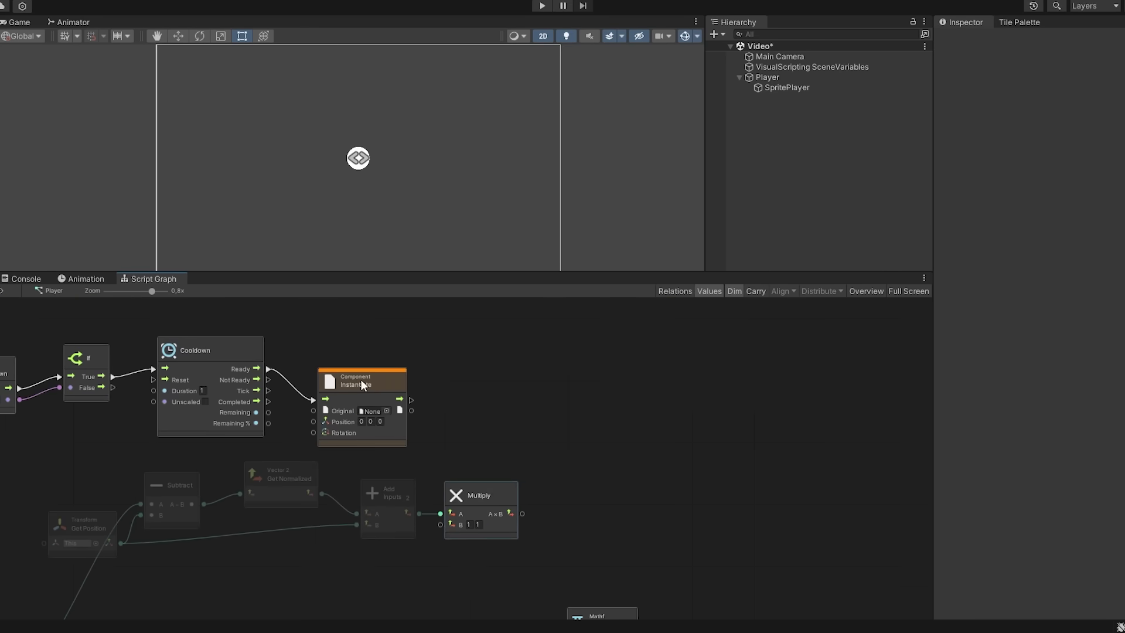
{"action": "left_click_drag", "start_coordinate": [361, 383], "coordinate": [538, 401]}
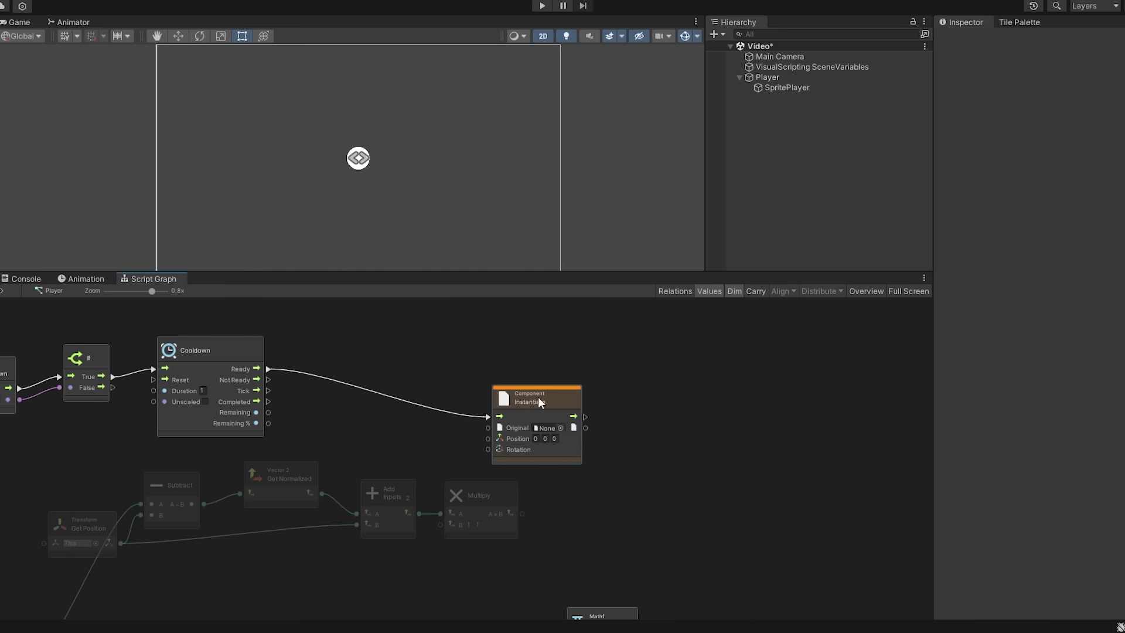
{"action": "type", "text": "getrotation"}
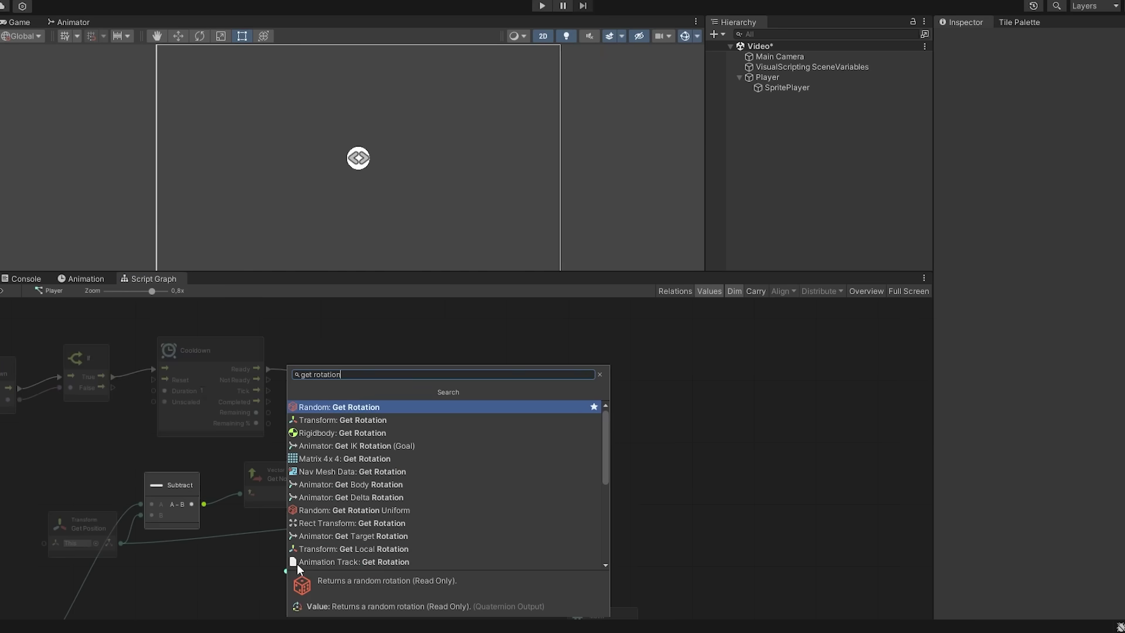
{"action": "key", "text": "Return"}
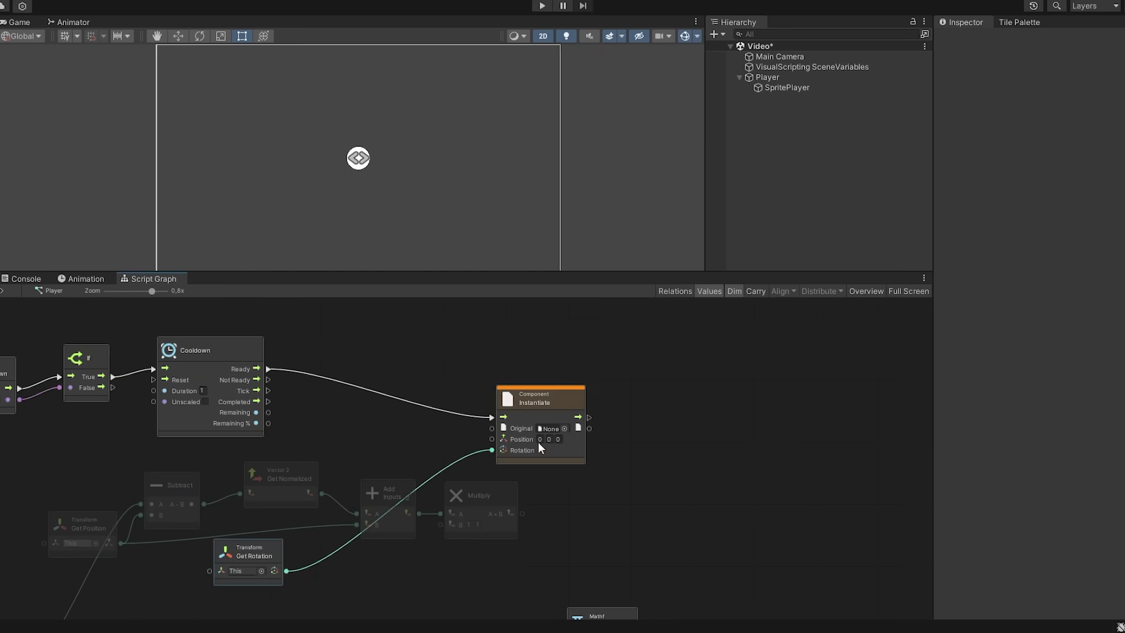
Connect Get Rotation to the Instantiate node's Rotation input
{"action": "left_click_drag", "start_coordinate": [538, 443], "coordinate": [507, 390]}
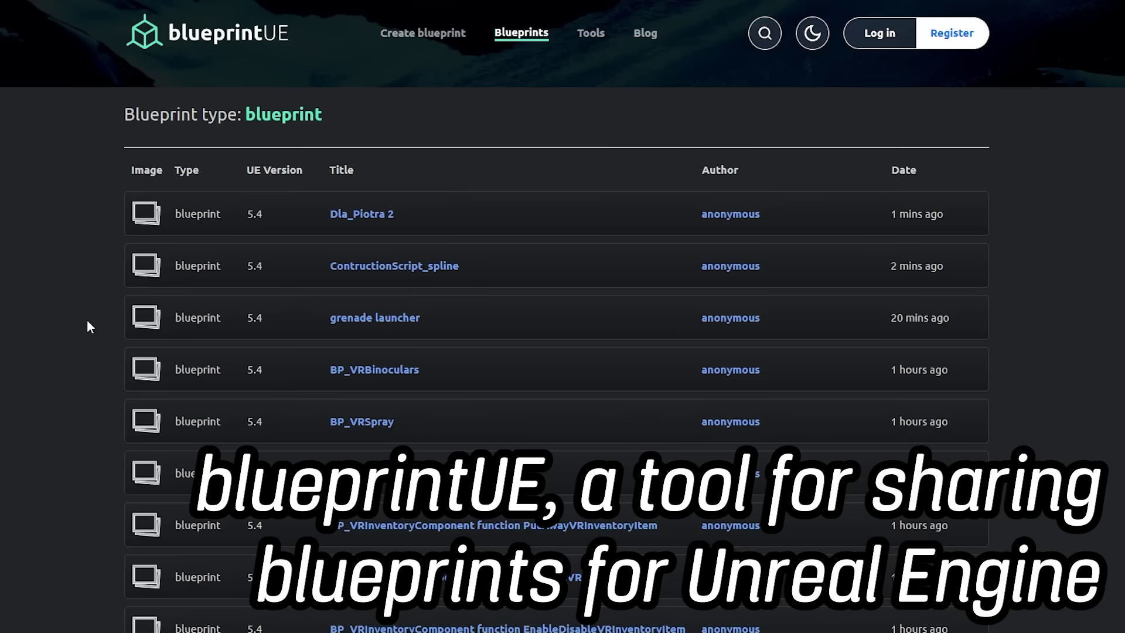
{"action": "scroll", "coordinate": [88, 319], "scroll_direction": "down", "scroll_amount": 3}
{"action": "scroll", "coordinate": [87, 319], "scroll_direction": "down", "scroll_amount": 3}
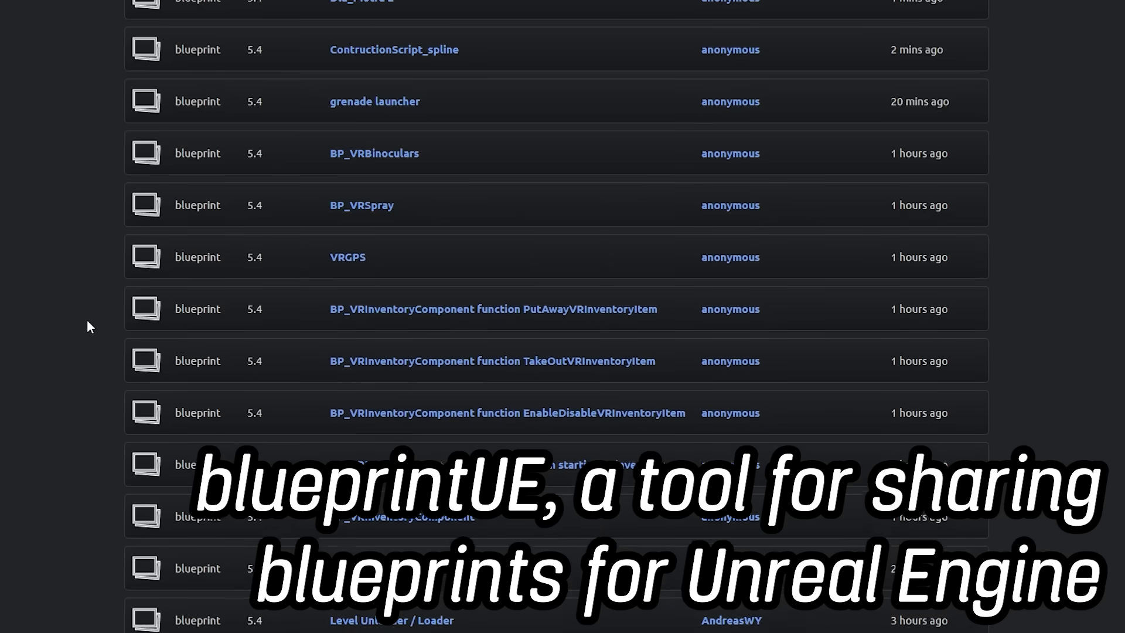
{"action": "scroll", "coordinate": [88, 319], "scroll_direction": "down", "scroll_amount": 2}
{"action": "scroll", "coordinate": [88, 318], "scroll_direction": "down", "scroll_amount": 3}
{"action": "scroll", "coordinate": [86, 318], "scroll_direction": "down", "scroll_amount": 3}
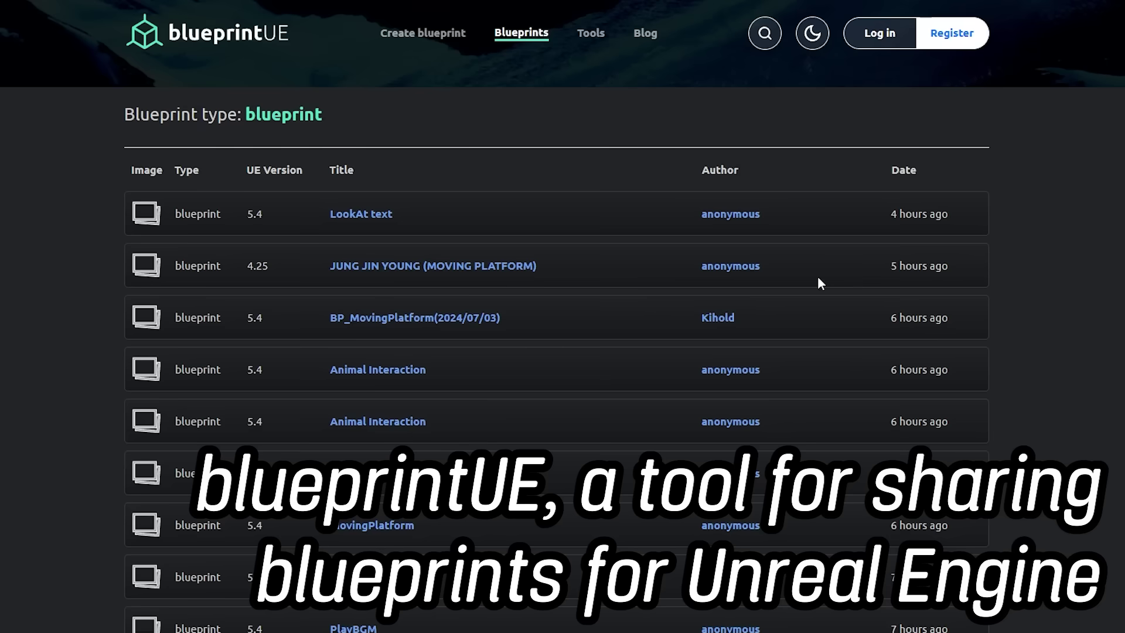
{"action": "scroll", "coordinate": [1018, 270], "scroll_direction": "down", "scroll_amount": 2}
{"action": "scroll", "coordinate": [1018, 271], "scroll_direction": "down", "scroll_amount": 2}
{"action": "scroll", "coordinate": [1028, 290], "scroll_direction": "down", "scroll_amount": 2}
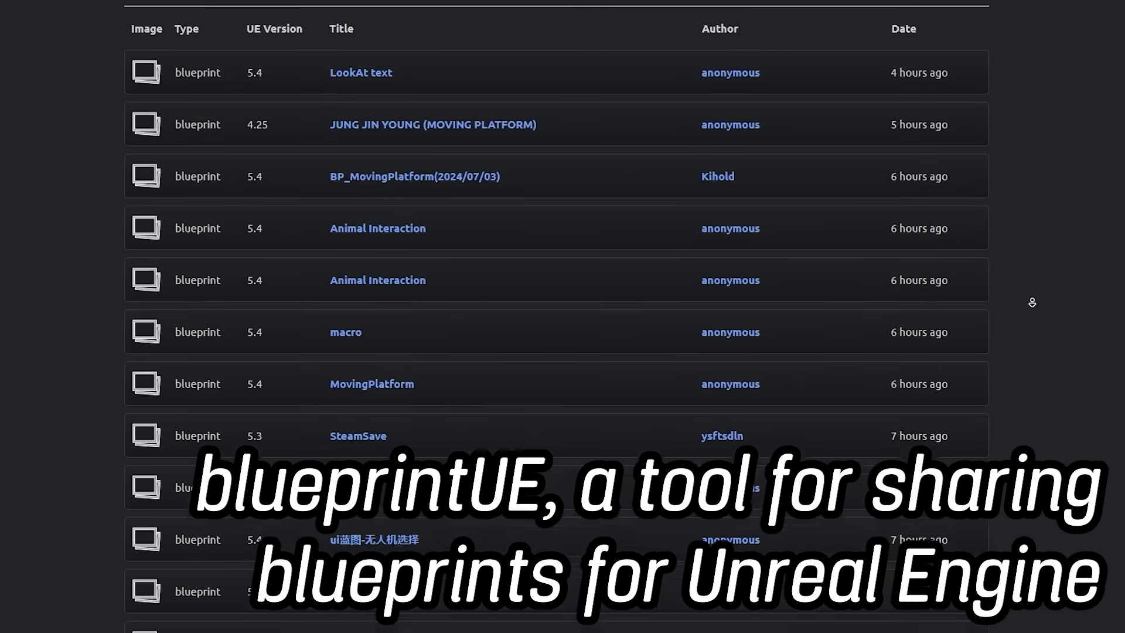
{"action": "scroll", "coordinate": [1035, 315], "scroll_direction": "down", "scroll_amount": 2}
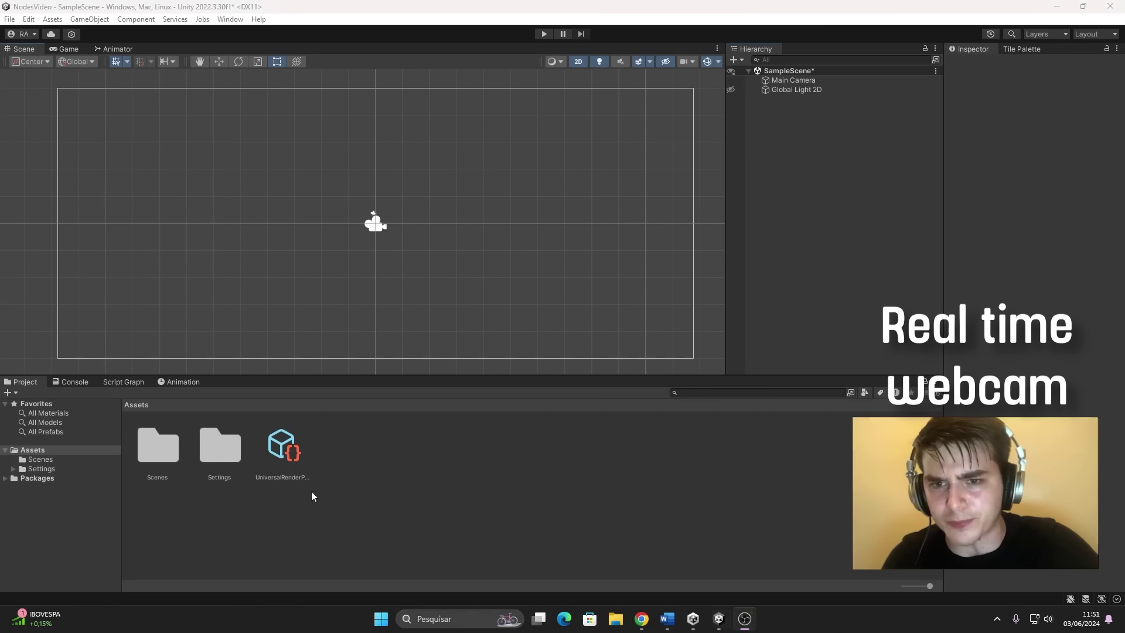
{"action": "type", "text": "Player"}
Add a 2D sprite as a child of the Player object
{"action": "right_click", "coordinate": [783, 98]}
{"action": "left_click", "coordinate": [783, 99]}
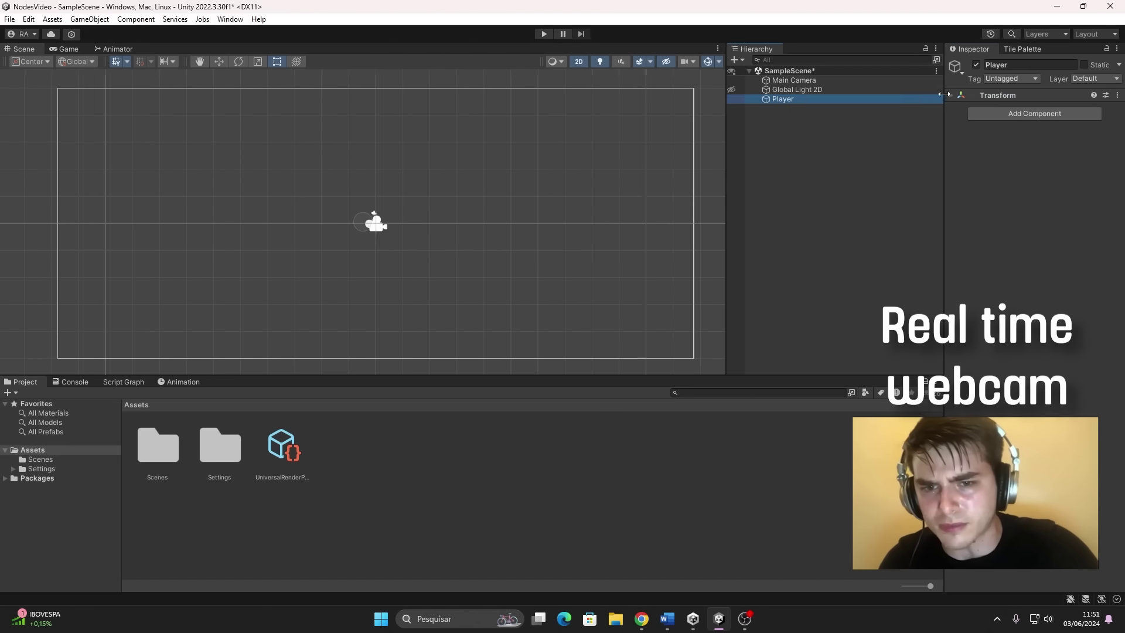
{"action": "right_click", "coordinate": [782, 99]}
{"action": "mouse_move", "coordinate": [803, 307]}
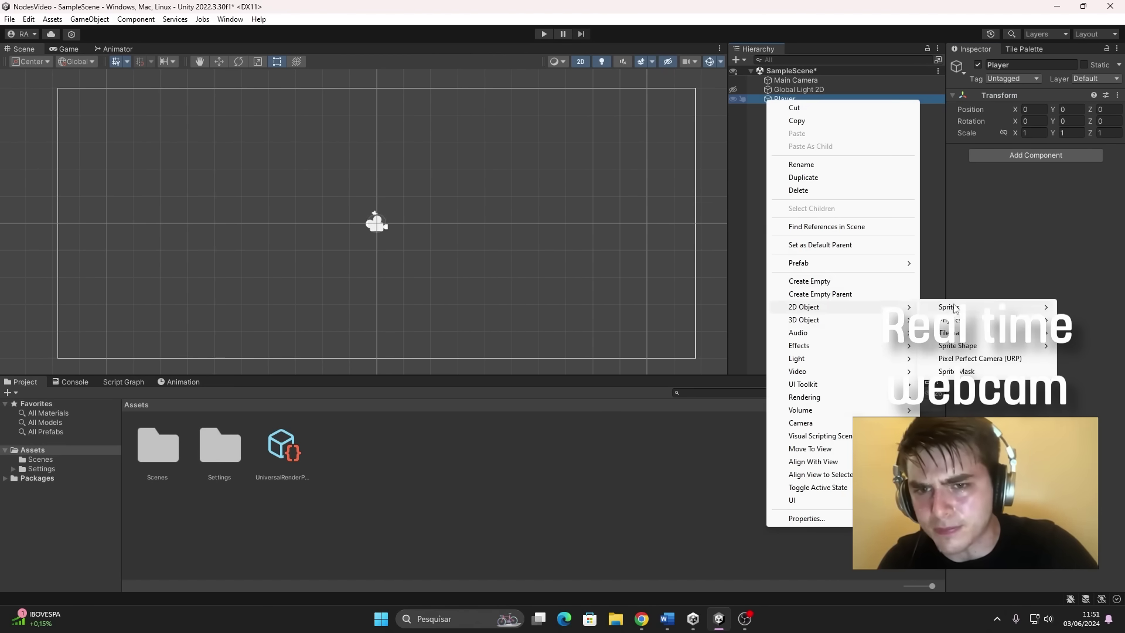
{"action": "left_click", "coordinate": [953, 308]}
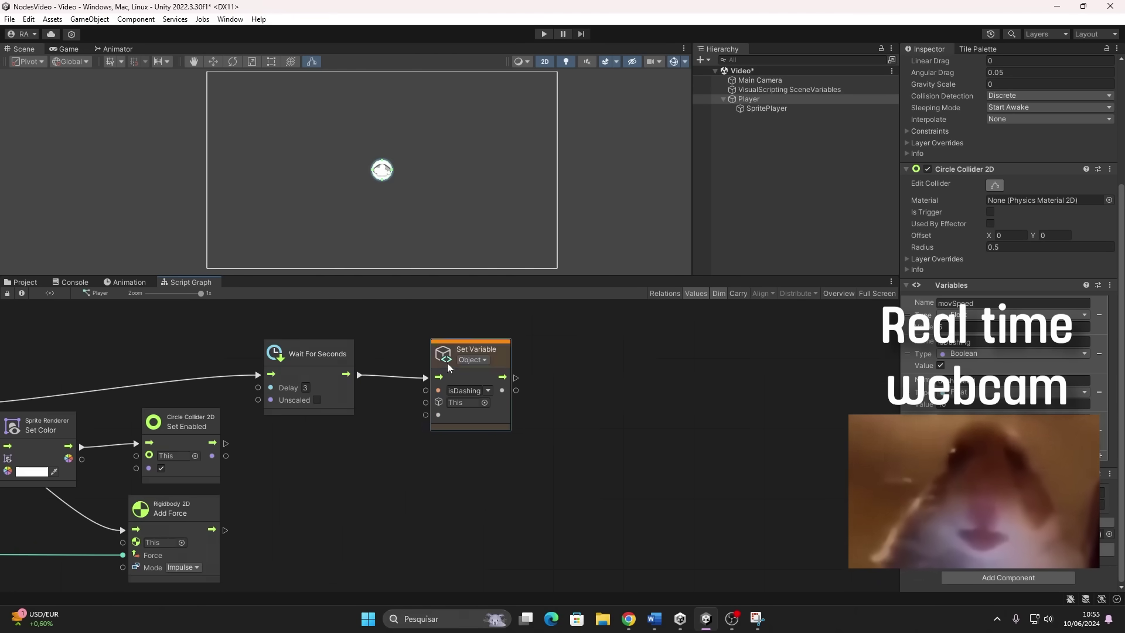
Enter Play mode and test the player's dash with the space key
{"action": "left_click", "coordinate": [543, 33]}
{"action": "key", "text": "space"}
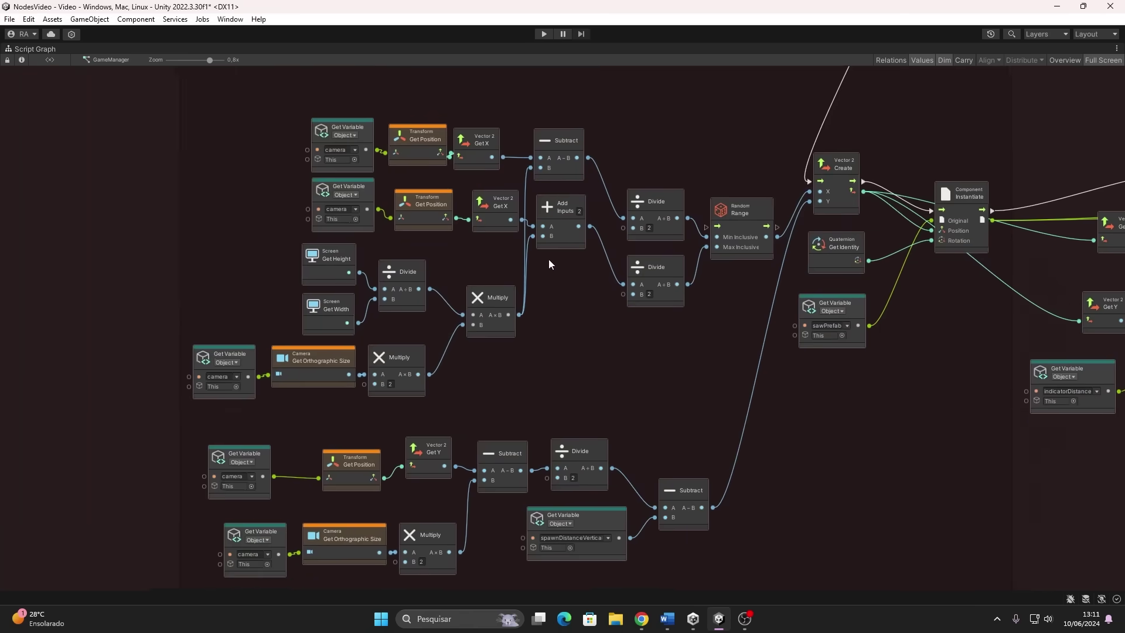
{"action": "scroll", "coordinate": [440, 246], "scroll_direction": "up", "scroll_amount": 2}
{"action": "mouse_move", "coordinate": [972, 232]}
{"action": "middle_mouse_down"}
{"action": "mouse_move", "coordinate": [328, 228]}
{"action": "mouse_move", "coordinate": [489, 248]}
{"action": "middle_mouse_up"}
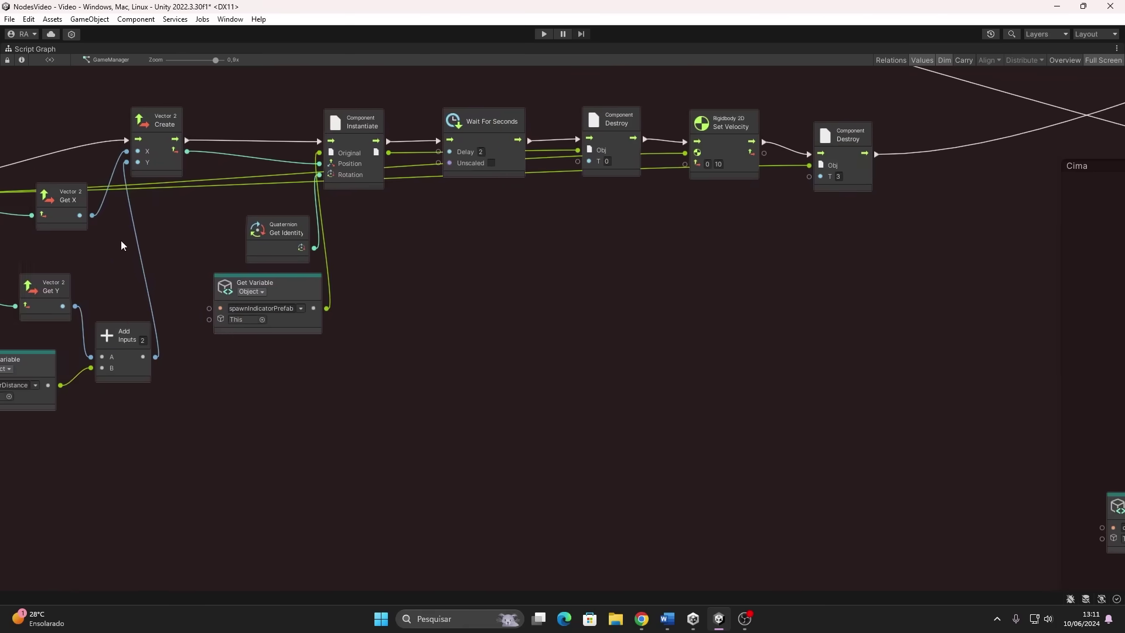
{"action": "middle_click_drag", "start_coordinate": [878, 246], "coordinate": [376, 251]}
{"action": "middle_click_drag", "start_coordinate": [967, 265], "coordinate": [506, 120]}
{"action": "mouse_move", "coordinate": [879, 308]}
{"action": "middle_mouse_down"}
{"action": "mouse_move", "coordinate": [720, 259]}
{"action": "mouse_move", "coordinate": [906, 281]}
{"action": "mouse_move", "coordinate": [516, 262]}
{"action": "middle_mouse_up"}
{"action": "scroll", "coordinate": [751, 272], "scroll_direction": "down", "scroll_amount": 2}
{"action": "scroll", "coordinate": [752, 272], "scroll_direction": "down", "scroll_amount": 2}
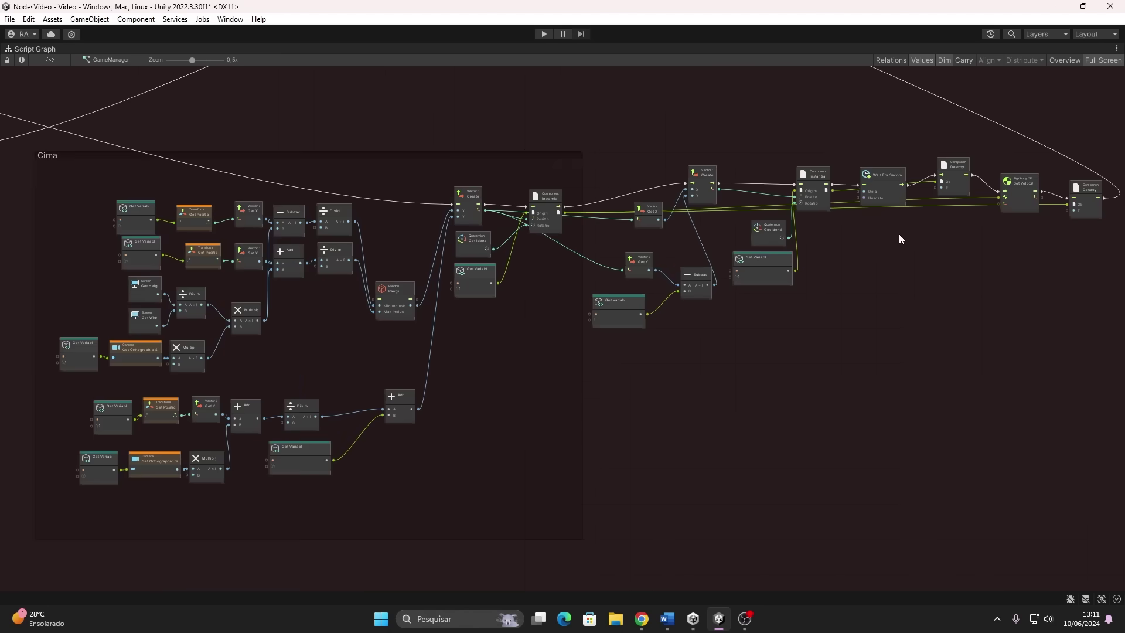
{"action": "middle_click_drag", "start_coordinate": [899, 234], "coordinate": [523, 353]}
{"action": "scroll", "coordinate": [522, 354], "scroll_direction": "down", "scroll_amount": 3}
{"action": "scroll", "coordinate": [372, 291], "scroll_direction": "down", "scroll_amount": 4}
{"action": "scroll", "coordinate": [344, 235], "scroll_direction": "down", "scroll_amount": 3}
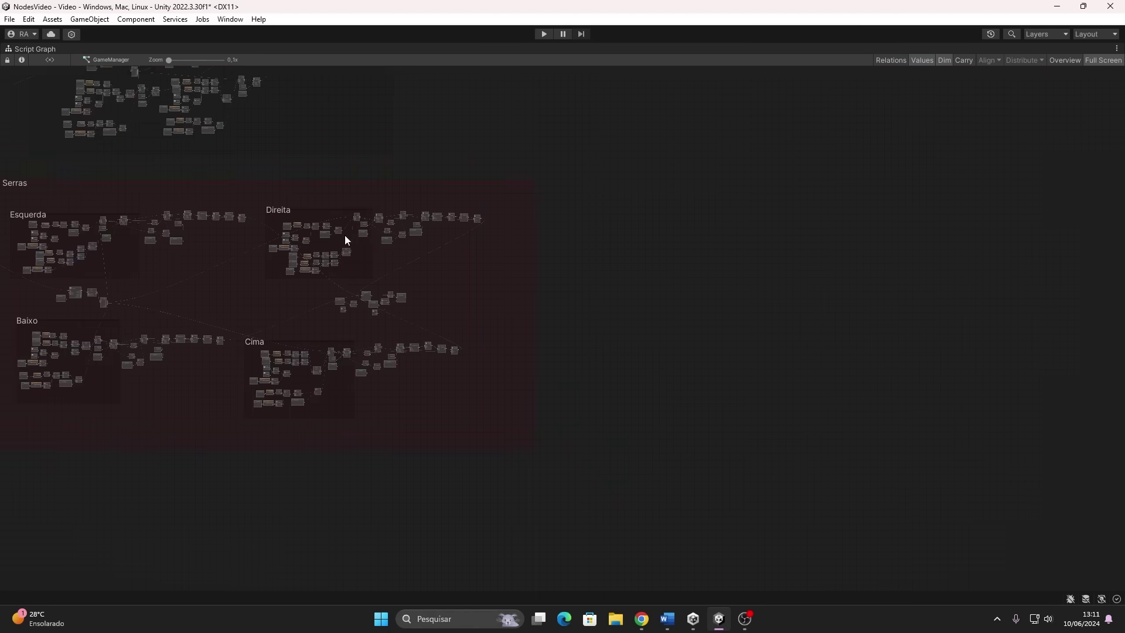
{"action": "mouse_move", "coordinate": [344, 235]}
{"action": "middle_mouse_down"}
{"action": "mouse_move", "coordinate": [614, 307]}
{"action": "mouse_move", "coordinate": [618, 436]}
{"action": "mouse_move", "coordinate": [333, 275]}
{"action": "middle_mouse_up"}
{"action": "scroll", "coordinate": [514, 376], "scroll_direction": "up", "scroll_amount": 4}
{"action": "scroll", "coordinate": [608, 463], "scroll_direction": "up", "scroll_amount": 3}
{"action": "scroll", "coordinate": [333, 275], "scroll_direction": "up", "scroll_amount": 3}
{"action": "scroll", "coordinate": [599, 439], "scroll_direction": "up", "scroll_amount": 3}
{"action": "mouse_move", "coordinate": [430, 374]}
{"action": "middle_mouse_down"}
{"action": "mouse_move", "coordinate": [500, 220]}
{"action": "mouse_move", "coordinate": [298, 165]}
{"action": "mouse_move", "coordinate": [501, 192]}
{"action": "mouse_move", "coordinate": [631, 239]}
{"action": "mouse_move", "coordinate": [302, 486]}
{"action": "middle_mouse_up"}
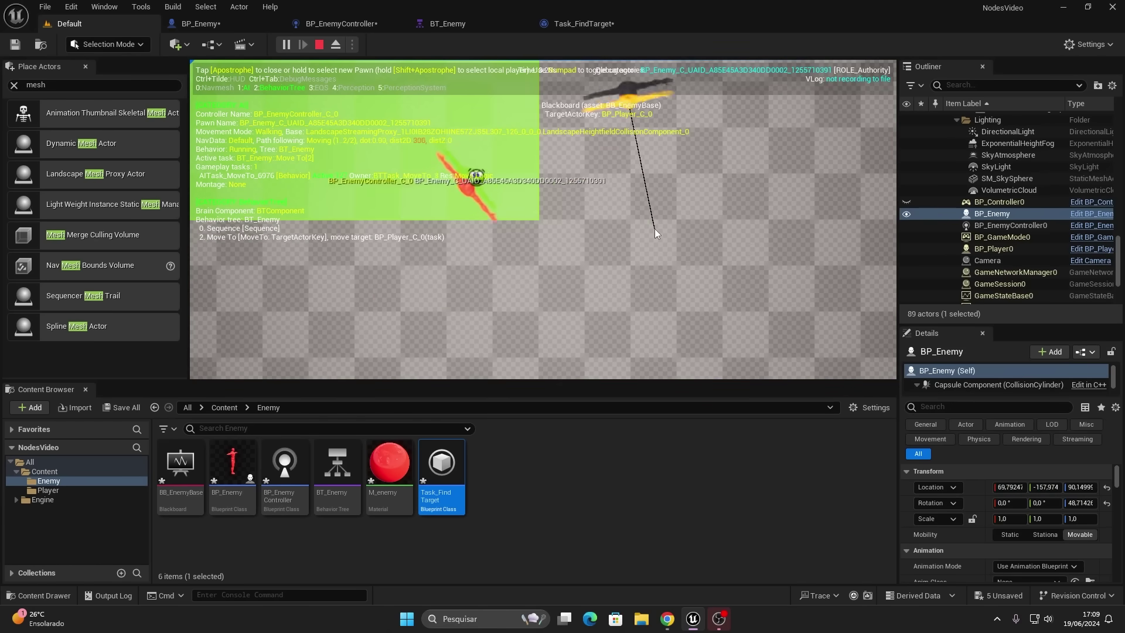
Hide the gameplay debugger overlay with the apostrophe key during play
{"action": "key", "text": "apostrophe"}
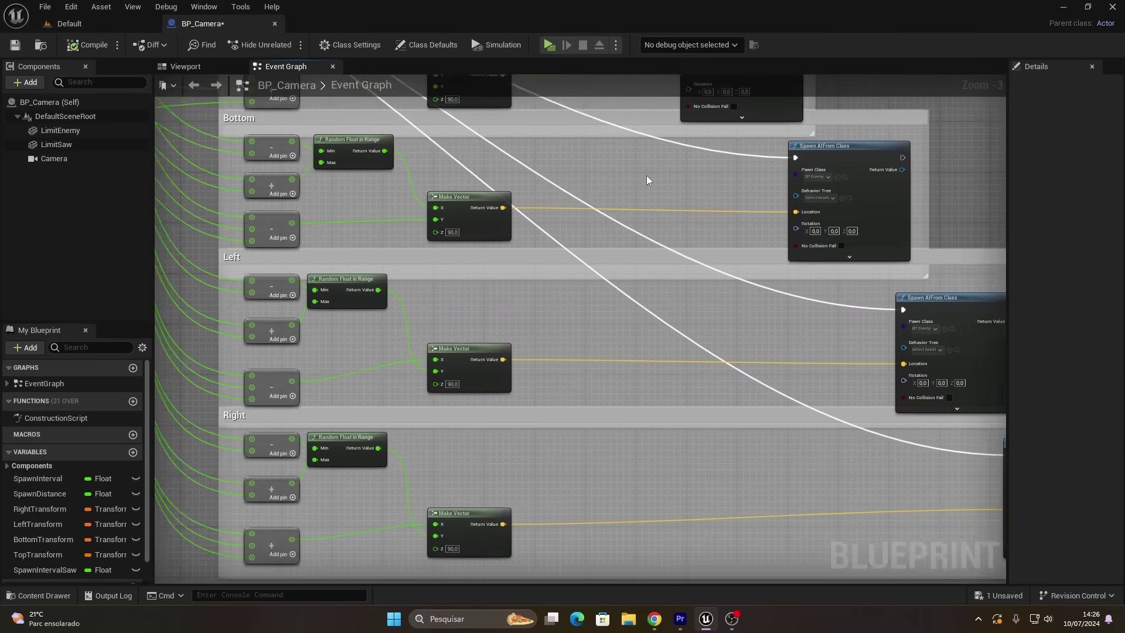
Pan the BP_Camera graph to the SpawnSaw event and its converging spawn wires
{"action": "mouse_move", "coordinate": [571, 97]}
{"action": "right_mouse_down"}
{"action": "mouse_move", "coordinate": [503, 275]}
{"action": "mouse_move", "coordinate": [691, 240]}
{"action": "mouse_move", "coordinate": [338, 222]}
{"action": "right_mouse_up"}
{"action": "scroll", "coordinate": [503, 274], "scroll_direction": "up", "scroll_amount": 2}
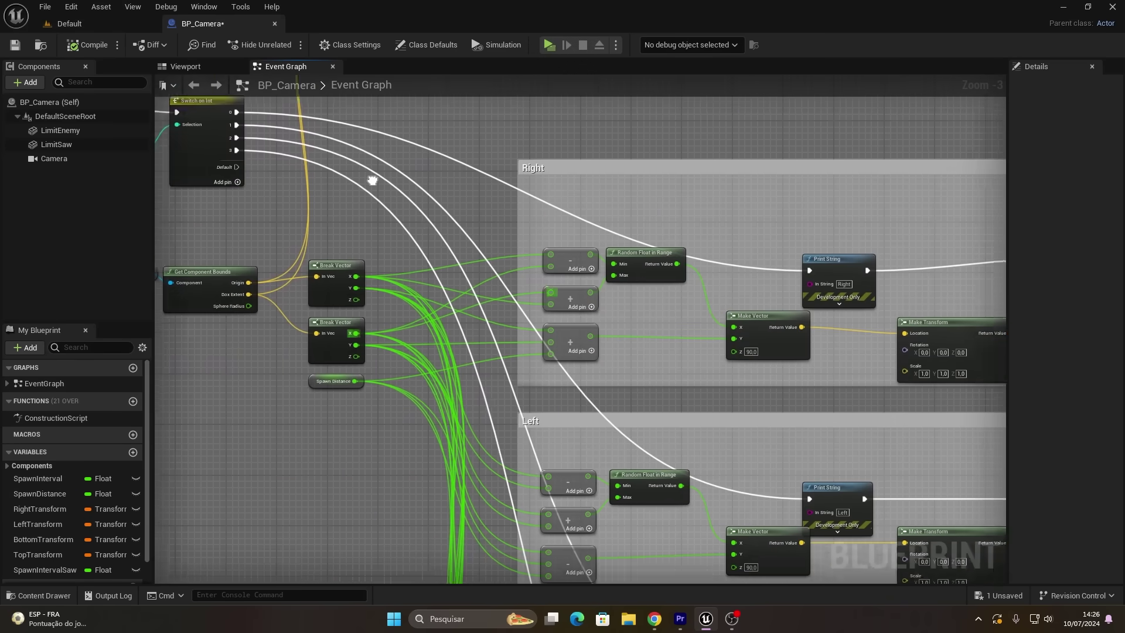
{"action": "scroll", "coordinate": [338, 221], "scroll_direction": "down", "scroll_amount": 2}
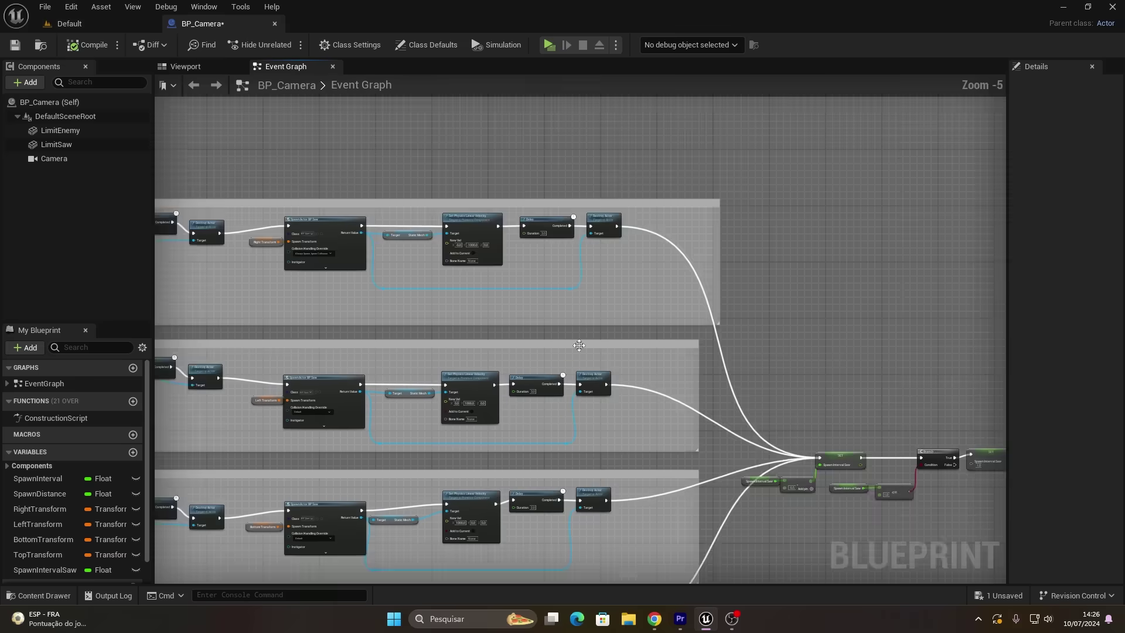
{"action": "right_click_drag", "start_coordinate": [338, 221], "coordinate": [621, 266]}
{"action": "scroll", "coordinate": [345, 231], "scroll_direction": "up", "scroll_amount": 3}
{"action": "scroll", "coordinate": [369, 211], "scroll_direction": "down", "scroll_amount": 4}
{"action": "scroll", "coordinate": [527, 255], "scroll_direction": "down", "scroll_amount": 5}
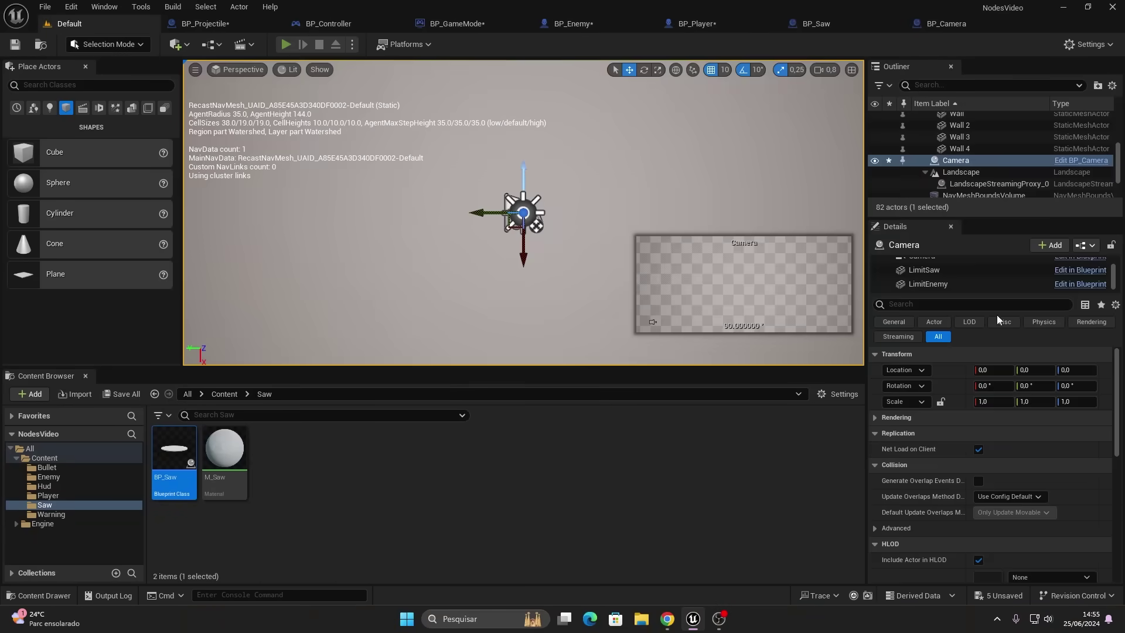
Start Play In Editor, dash once, and shoot the first approaching enemies
{"action": "key", "text": "alt+p"}
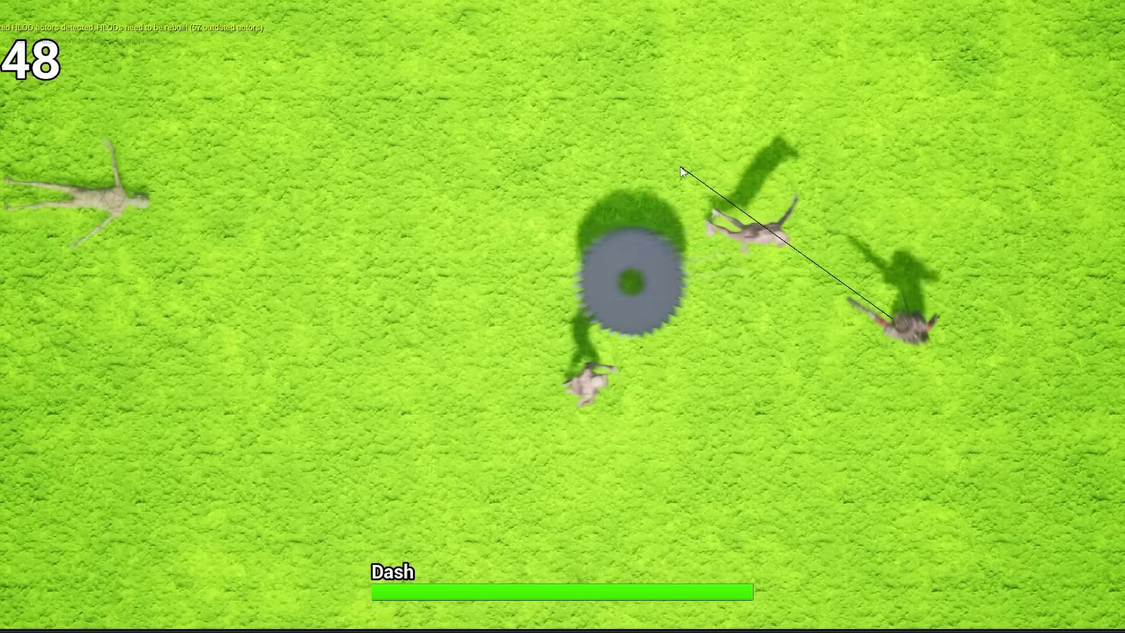
{"action": "key", "text": "space"}
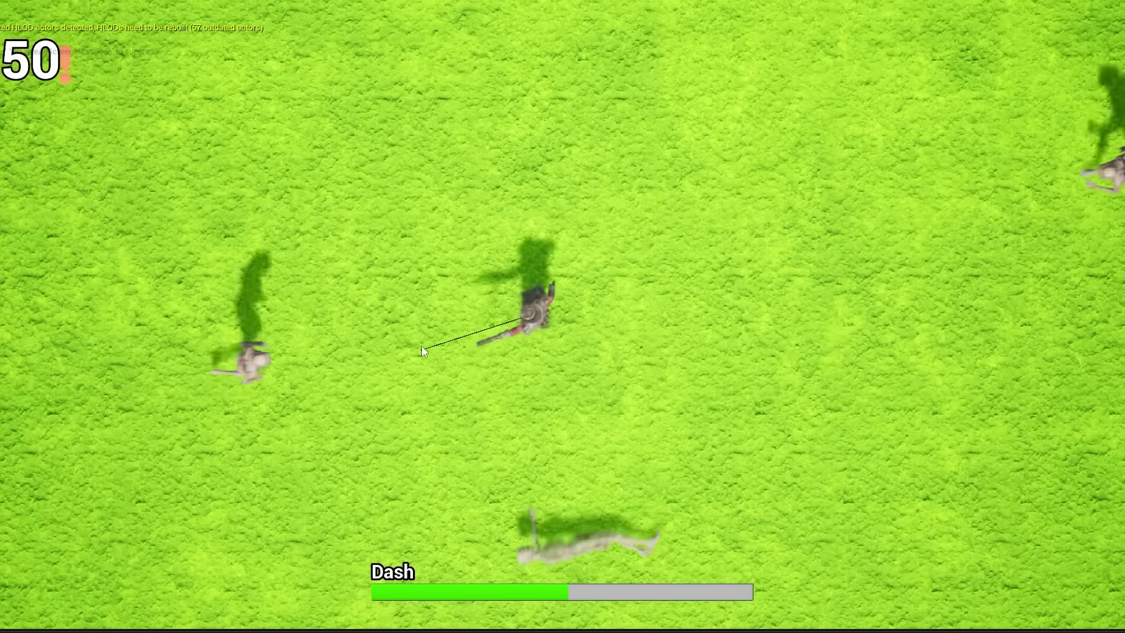
{"action": "left_click", "coordinate": [373, 324]}
{"action": "left_click", "coordinate": [873, 240]}
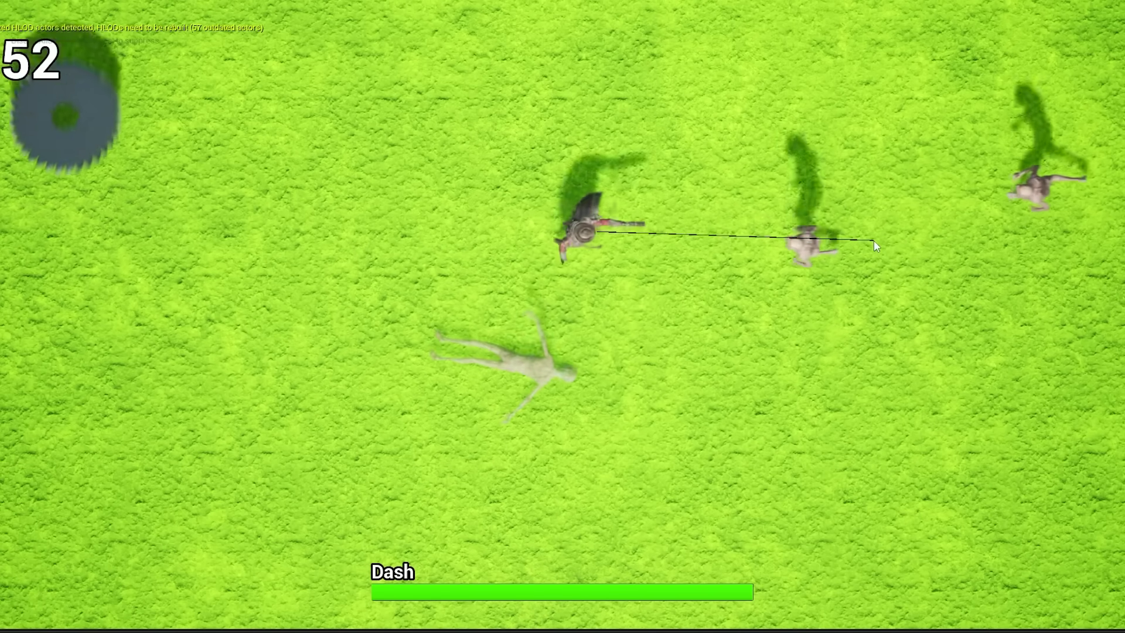
{"action": "left_click", "coordinate": [834, 234]}
{"action": "left_click", "coordinate": [852, 247]}
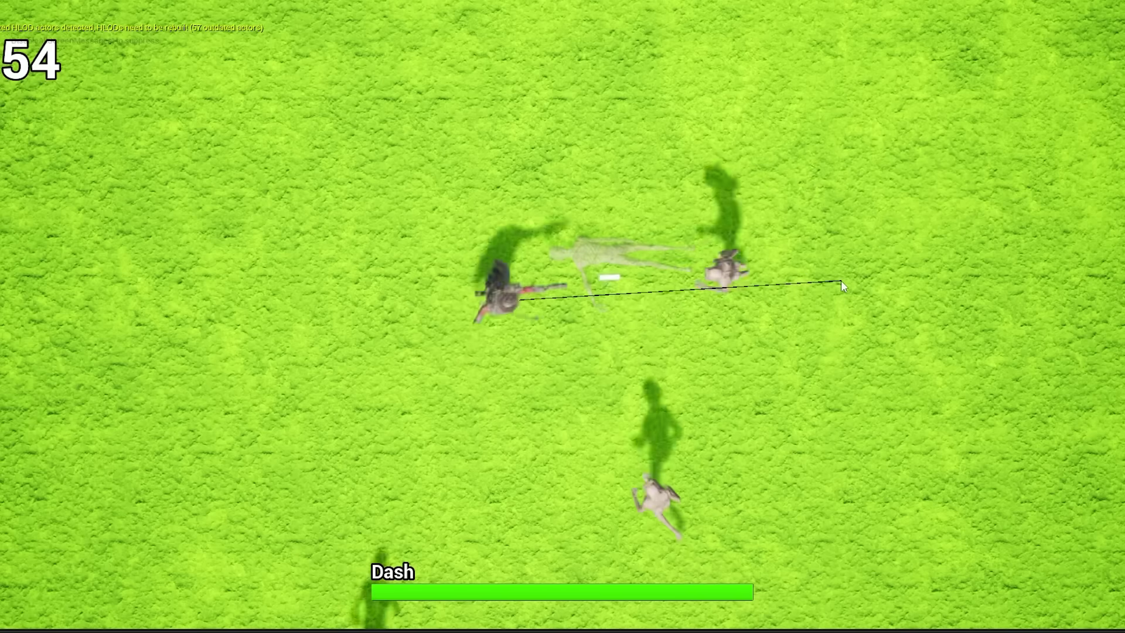
{"action": "left_click", "coordinate": [841, 280]}
{"action": "left_click", "coordinate": [387, 501]}
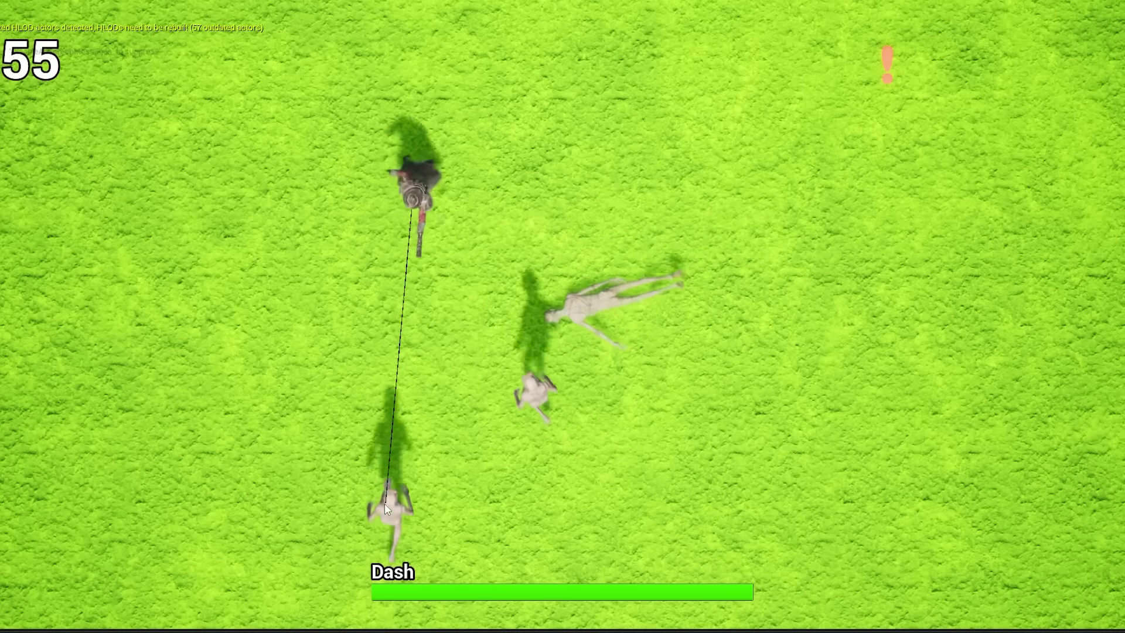
{"action": "left_click", "coordinate": [979, 138]}
Keep dashing away and shooting the enemies closing in on the player
{"action": "key", "text": "space"}
{"action": "left_click", "coordinate": [798, 271]}
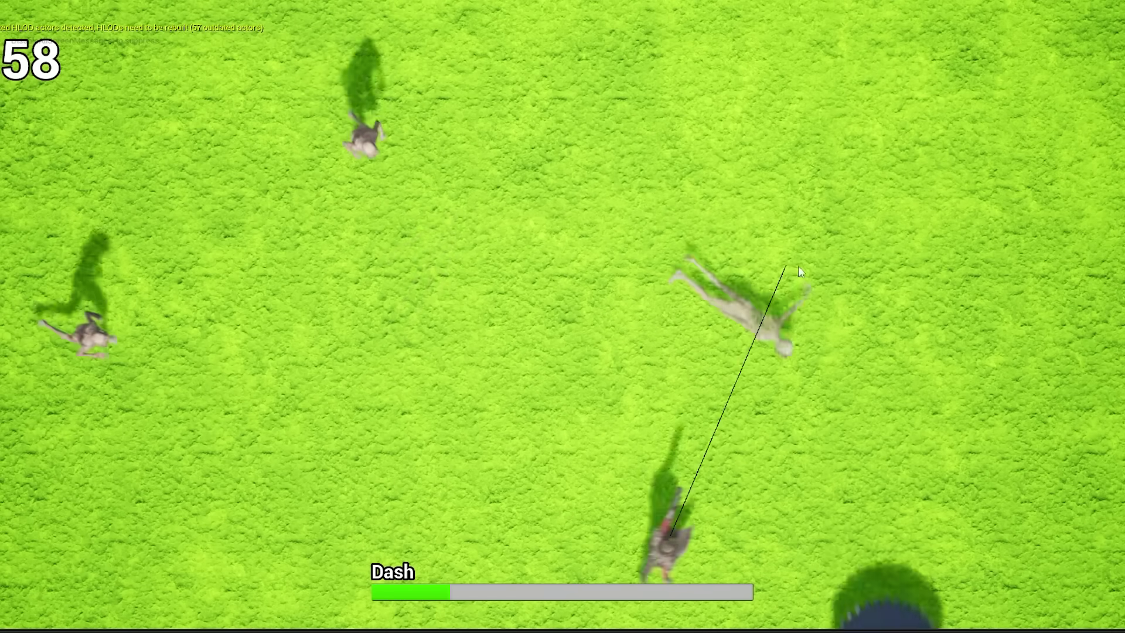
{"action": "left_click", "coordinate": [365, 181]}
{"action": "left_click", "coordinate": [509, 229]}
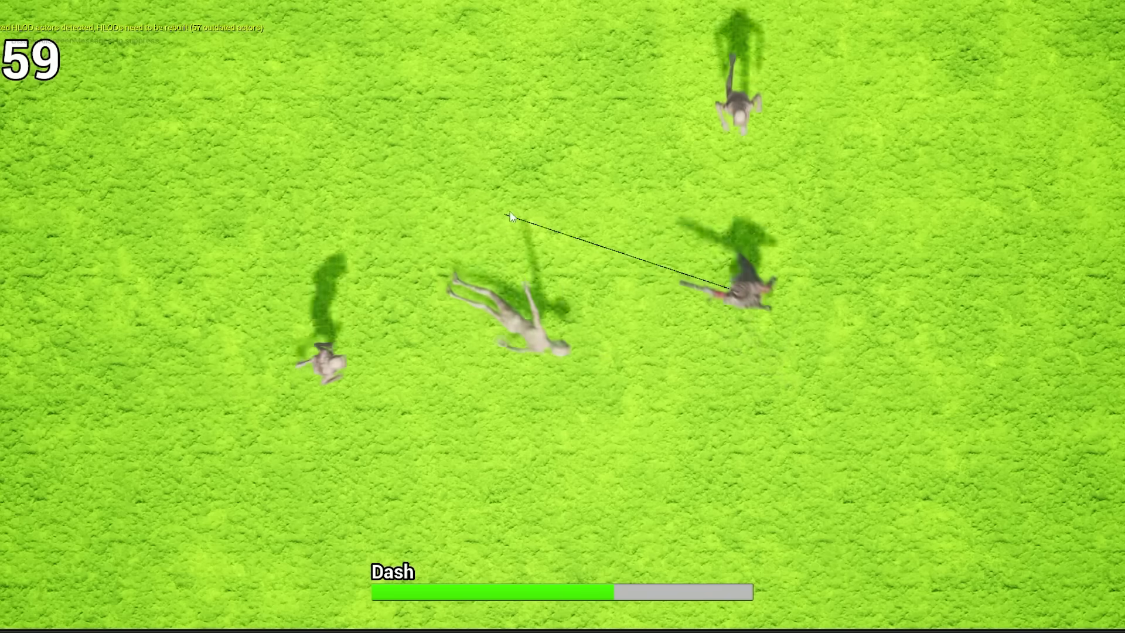
{"action": "left_click", "coordinate": [740, 66]}
{"action": "key", "text": "space"}
{"action": "left_click", "coordinate": [675, 270]}
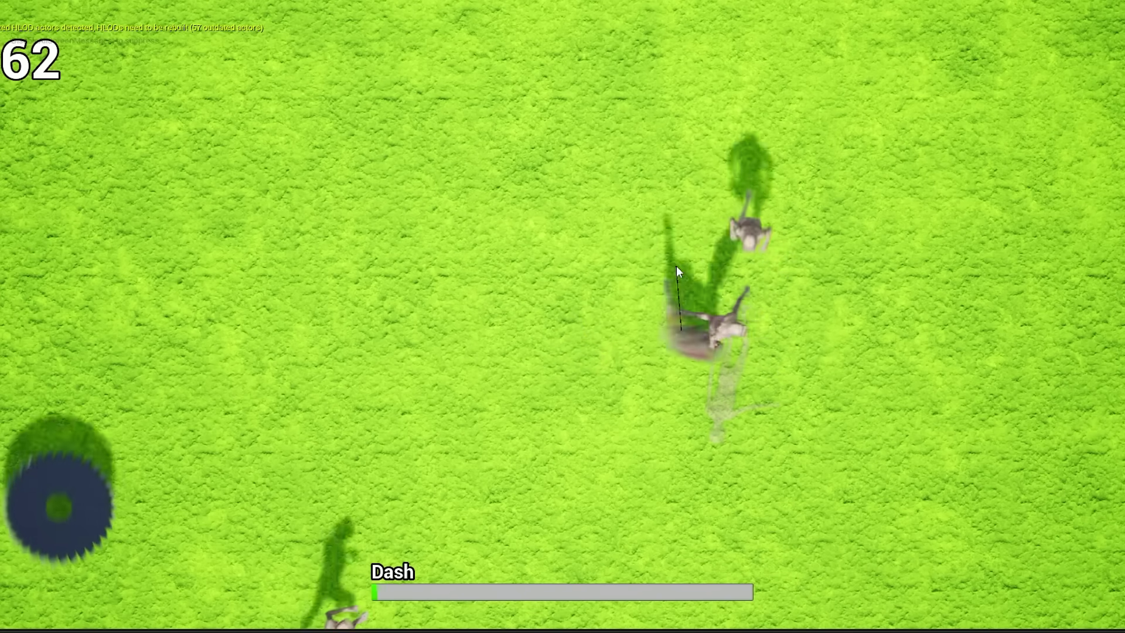
{"action": "left_click", "coordinate": [773, 272]}
{"action": "left_click", "coordinate": [615, 281]}
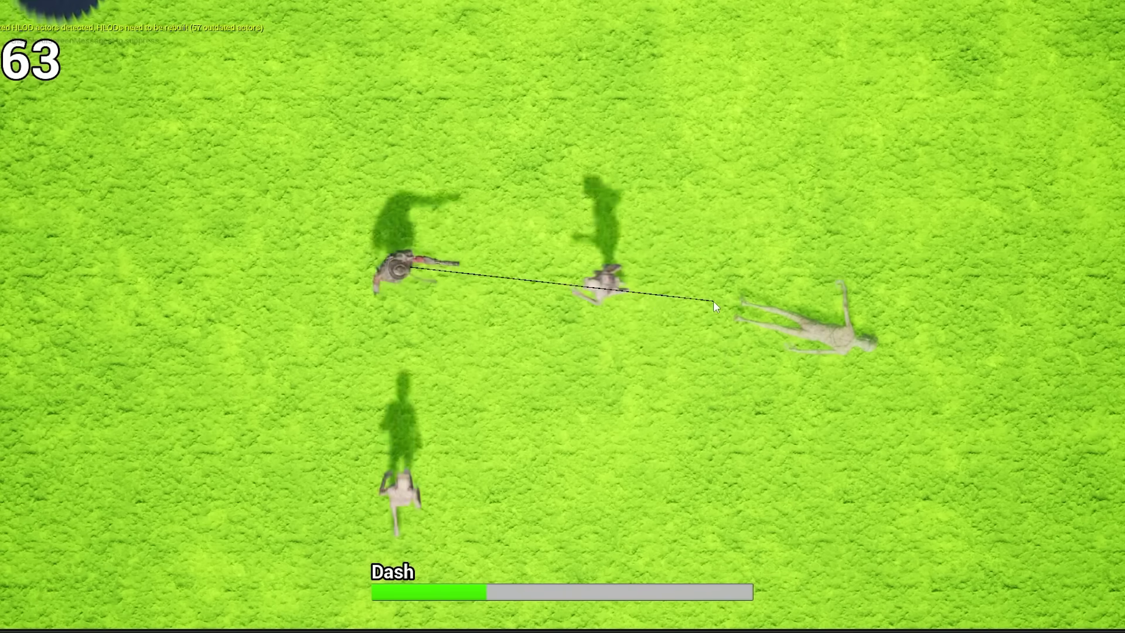
Shoot the remaining enemies and dash clear as the score climbs to 72
{"action": "left_click", "coordinate": [362, 396]}
{"action": "left_click", "coordinate": [940, 632]}
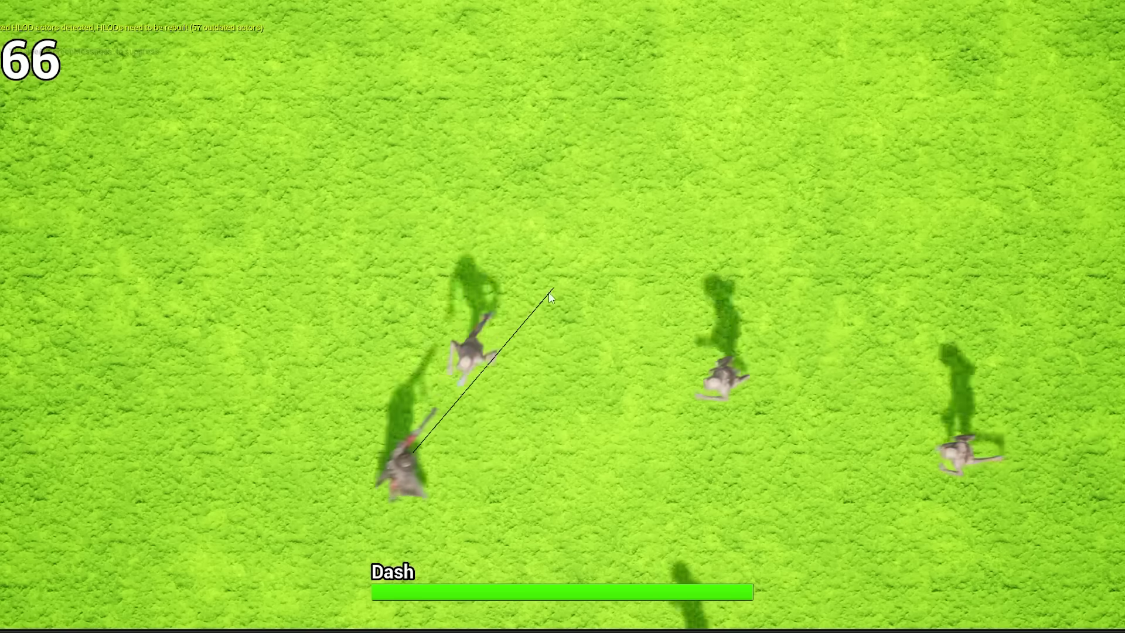
{"action": "left_click", "coordinate": [511, 356]}
{"action": "left_click", "coordinate": [491, 404]}
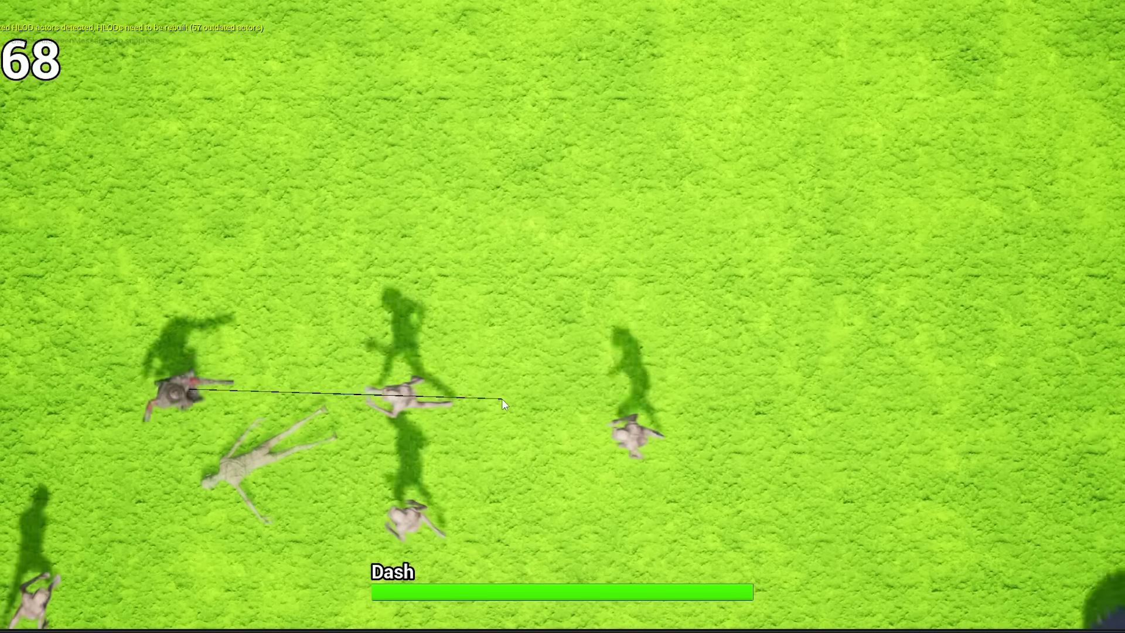
{"action": "left_click", "coordinate": [467, 435]}
{"action": "left_click", "coordinate": [294, 443]}
{"action": "key", "text": "space"}
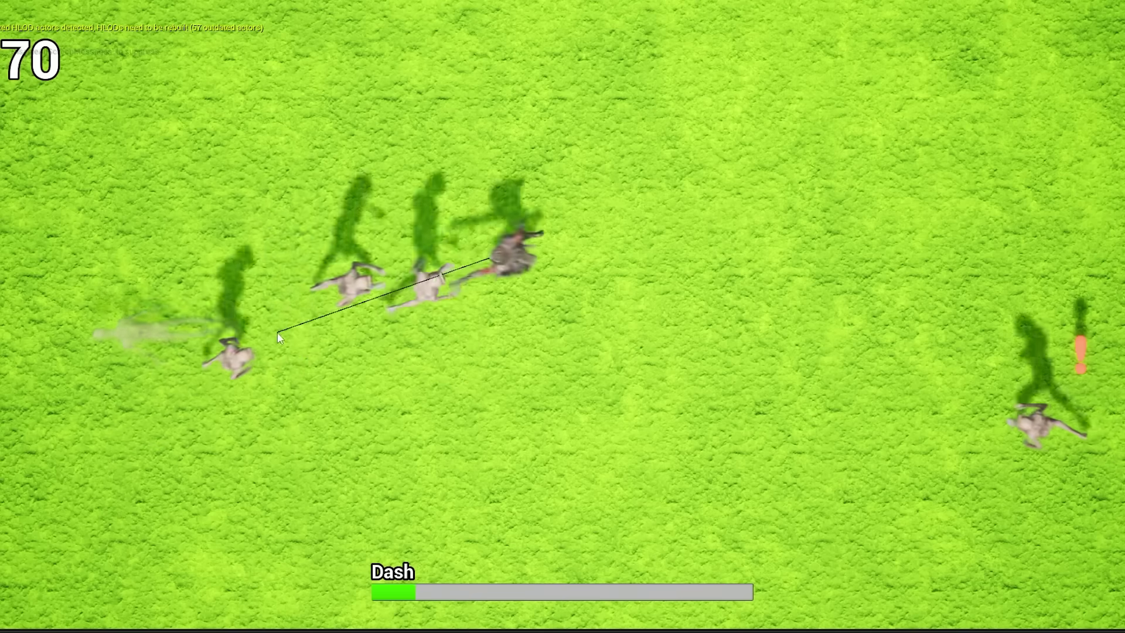
{"action": "left_click", "coordinate": [369, 352]}
{"action": "left_click", "coordinate": [879, 404]}
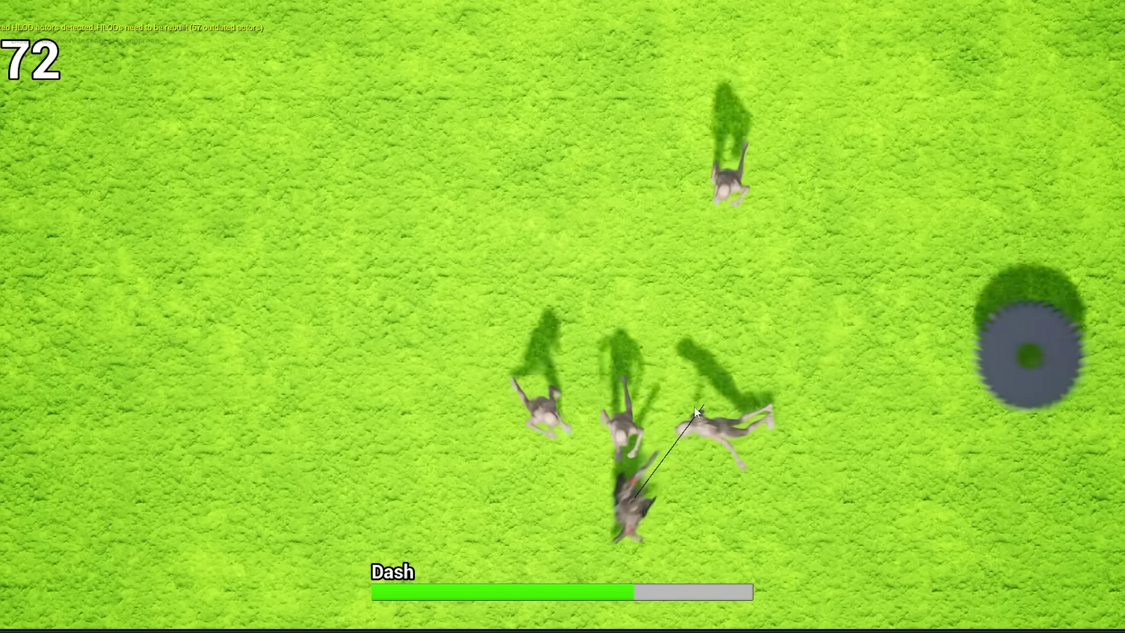
{"action": "left_click", "coordinate": [694, 406]}
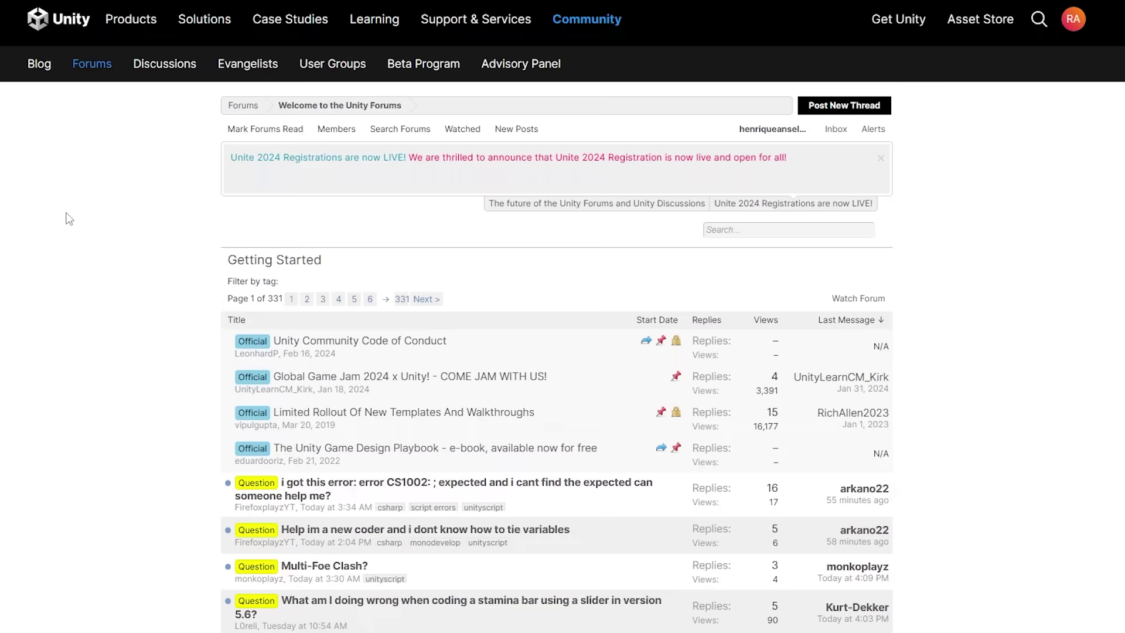
{"action": "scroll", "coordinate": [69, 219], "scroll_direction": "down", "scroll_amount": 3}
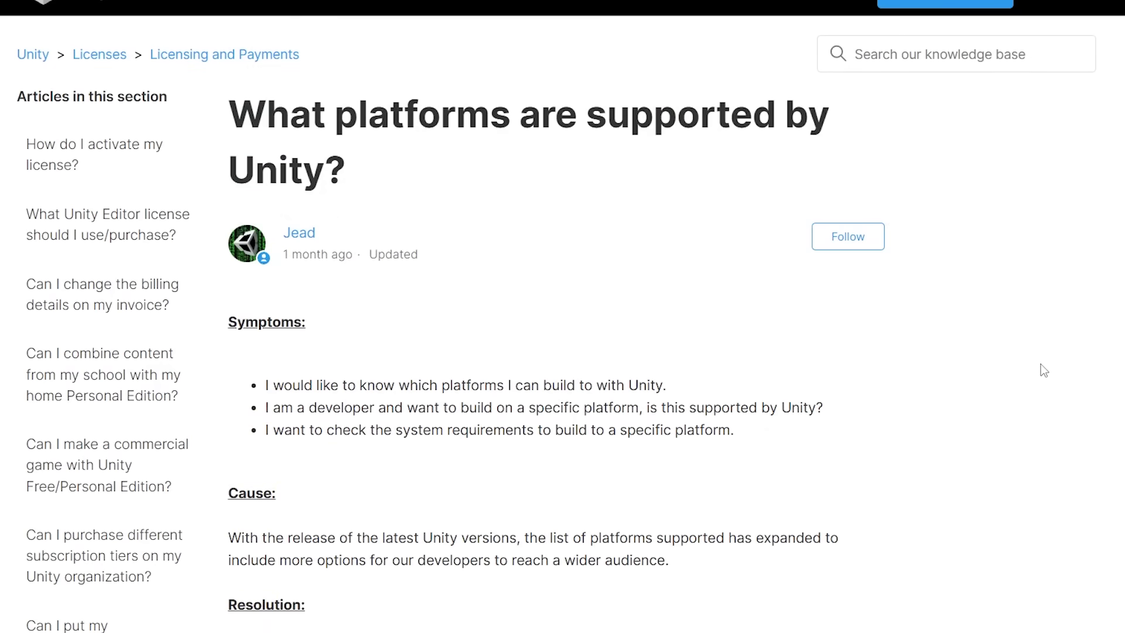
{"action": "scroll", "coordinate": [1038, 364], "scroll_direction": "down", "scroll_amount": 2}
{"action": "scroll", "coordinate": [1075, 334], "scroll_direction": "down", "scroll_amount": 2}
{"action": "scroll", "coordinate": [1075, 334], "scroll_direction": "down", "scroll_amount": 2}
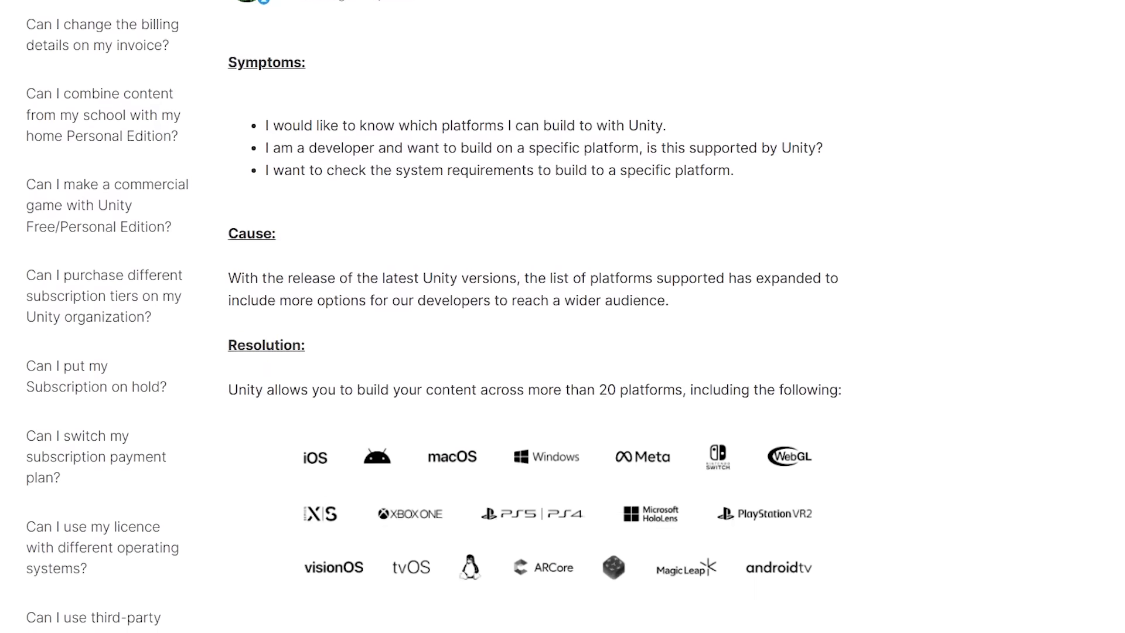
{"action": "scroll", "coordinate": [1075, 334], "scroll_direction": "down", "scroll_amount": 2}
{"action": "scroll", "coordinate": [1076, 334], "scroll_direction": "down", "scroll_amount": 2}
{"action": "scroll", "coordinate": [1075, 334], "scroll_direction": "down", "scroll_amount": 2}
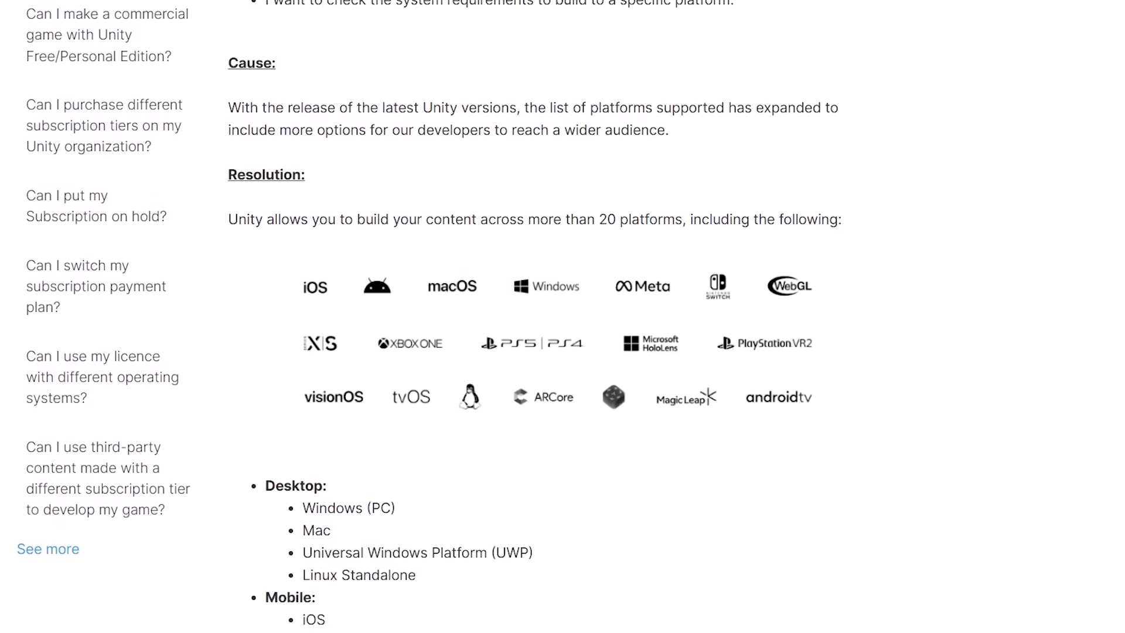
{"action": "scroll", "coordinate": [1076, 334], "scroll_direction": "down", "scroll_amount": 1}
{"action": "scroll", "coordinate": [1076, 334], "scroll_direction": "down", "scroll_amount": 1}
{"action": "scroll", "coordinate": [1075, 334], "scroll_direction": "down", "scroll_amount": 1}
{"action": "scroll", "coordinate": [1076, 334], "scroll_direction": "down", "scroll_amount": 1}
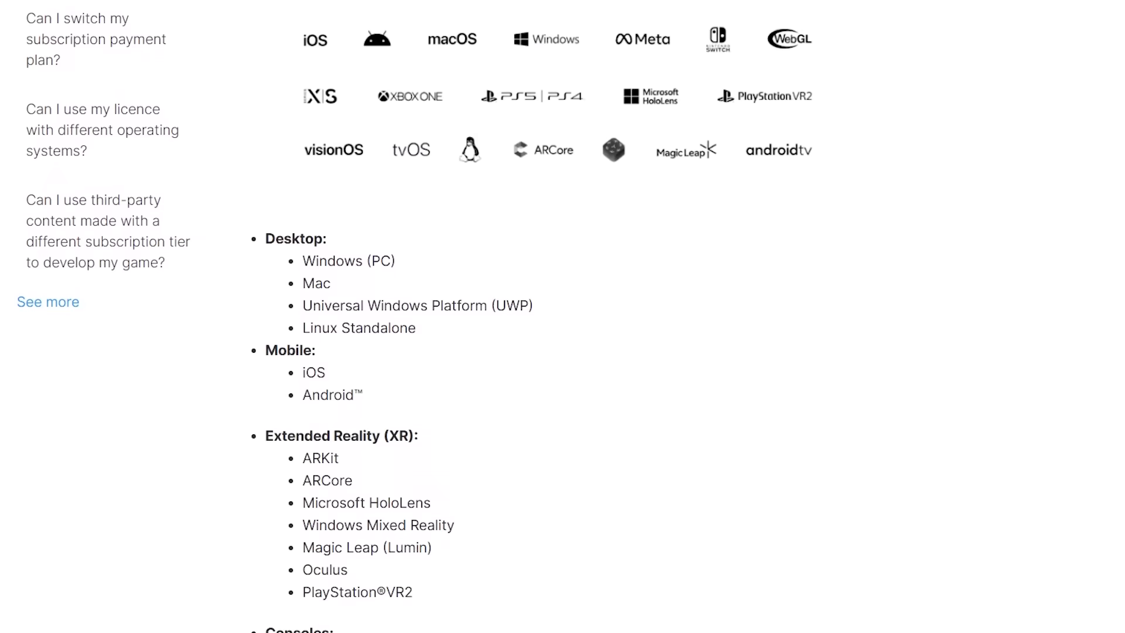
{"action": "scroll", "coordinate": [1075, 334], "scroll_direction": "down", "scroll_amount": 1}
{"action": "scroll", "coordinate": [1076, 334], "scroll_direction": "down", "scroll_amount": 1}
{"action": "scroll", "coordinate": [1076, 334], "scroll_direction": "down", "scroll_amount": 1}
{"action": "scroll", "coordinate": [1076, 334], "scroll_direction": "down", "scroll_amount": 1}
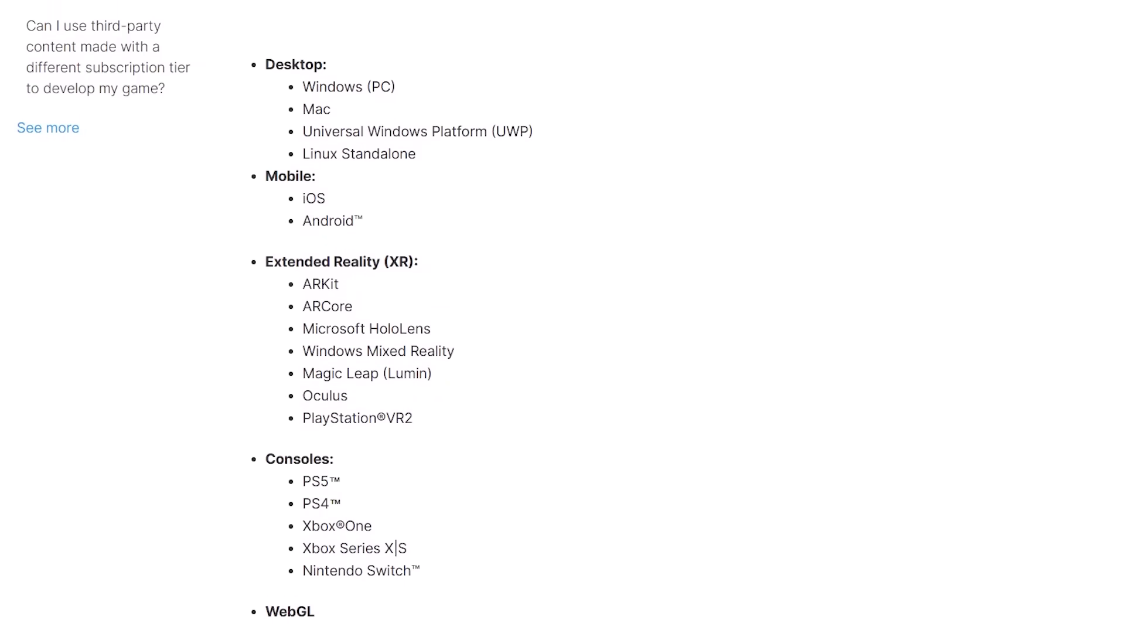
{"action": "scroll", "coordinate": [1075, 334], "scroll_direction": "down", "scroll_amount": 1}
{"action": "scroll", "coordinate": [1076, 335], "scroll_direction": "down", "scroll_amount": 1}
{"action": "scroll", "coordinate": [1075, 334], "scroll_direction": "down", "scroll_amount": 1}
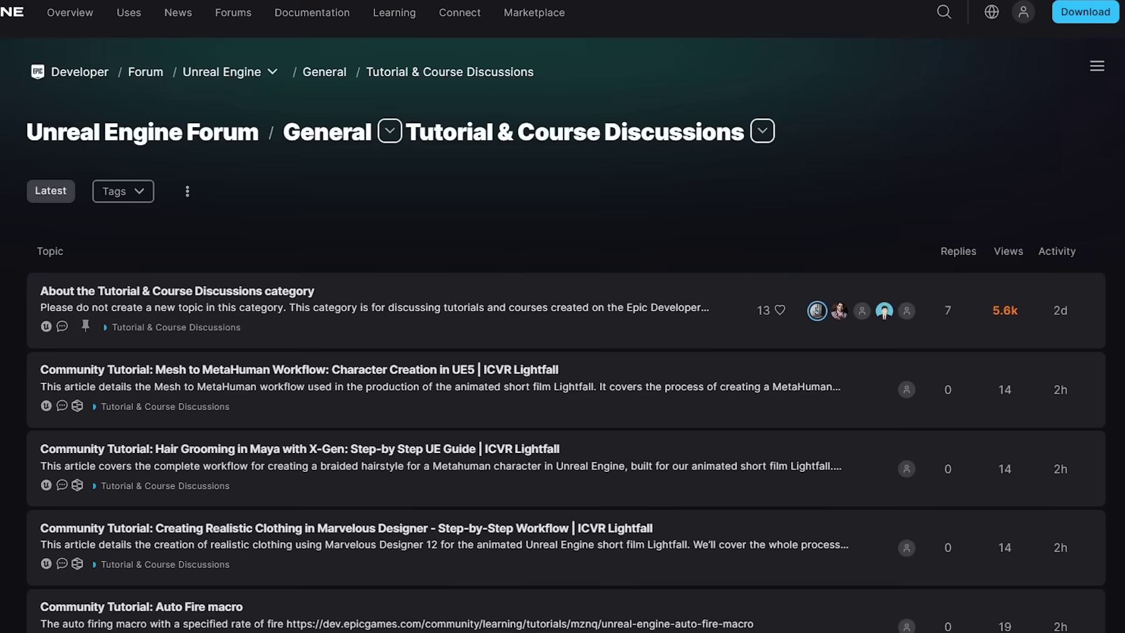
{"action": "scroll", "coordinate": [562, 396], "scroll_direction": "down", "scroll_amount": 3}
{"action": "scroll", "coordinate": [562, 396], "scroll_direction": "down", "scroll_amount": 3}
{"action": "scroll", "coordinate": [563, 395], "scroll_direction": "down", "scroll_amount": 3}
{"action": "scroll", "coordinate": [563, 395], "scroll_direction": "down", "scroll_amount": 3}
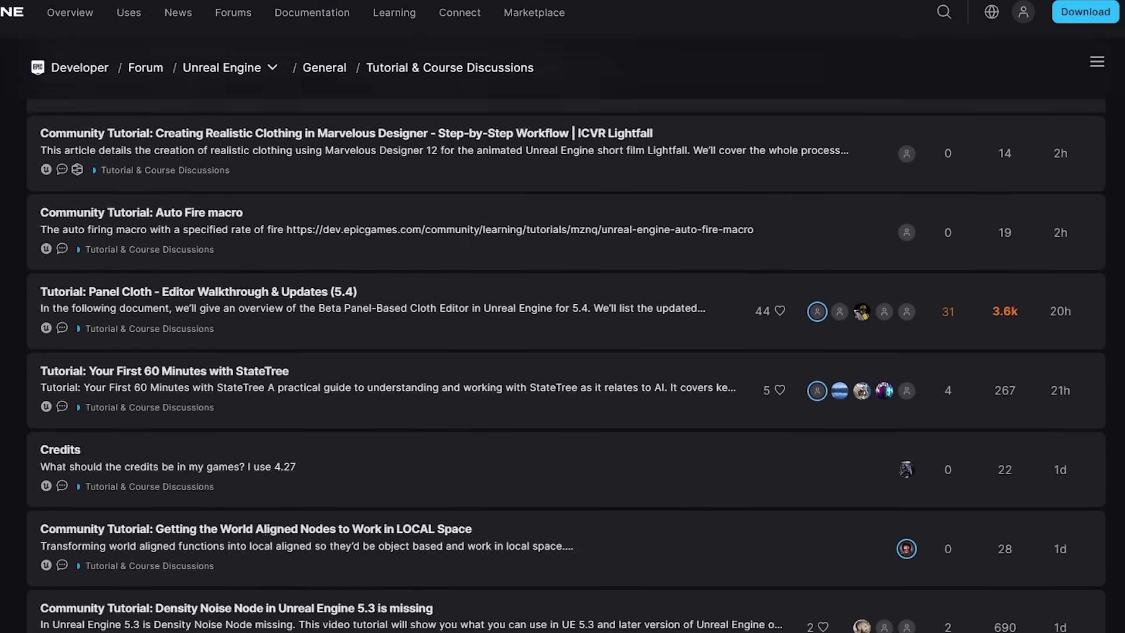
{"action": "scroll", "coordinate": [562, 396], "scroll_direction": "down", "scroll_amount": 3}
{"action": "scroll", "coordinate": [563, 396], "scroll_direction": "down", "scroll_amount": 3}
{"action": "scroll", "coordinate": [563, 396], "scroll_direction": "down", "scroll_amount": 3}
{"action": "scroll", "coordinate": [562, 395], "scroll_direction": "down", "scroll_amount": 3}
{"action": "scroll", "coordinate": [562, 396], "scroll_direction": "down", "scroll_amount": 3}
{"action": "scroll", "coordinate": [563, 395], "scroll_direction": "down", "scroll_amount": 3}
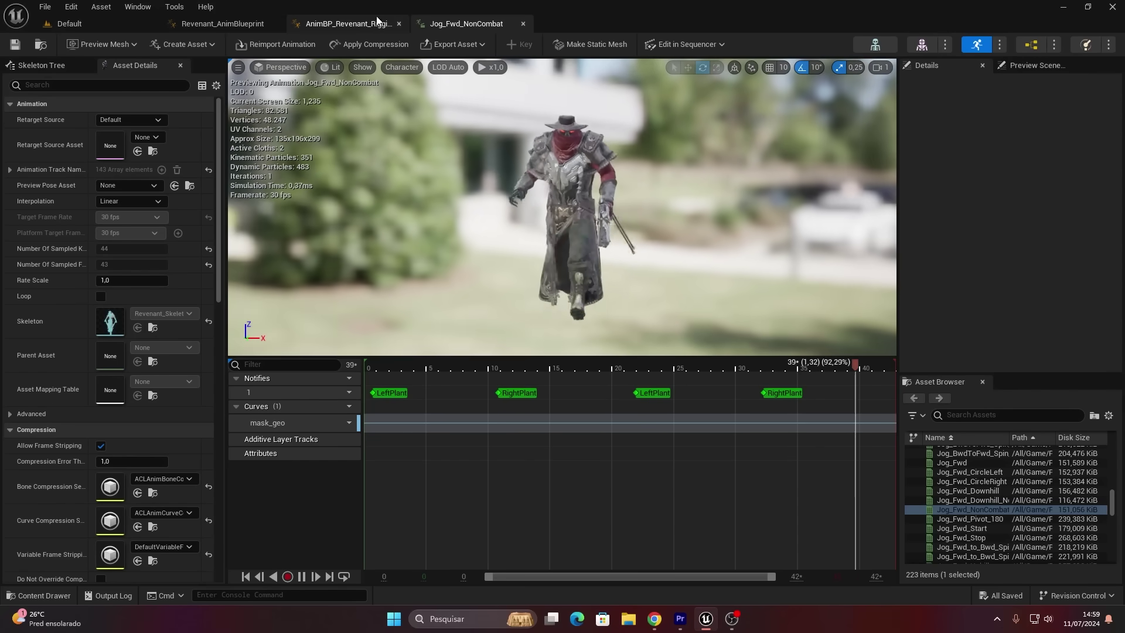
Pan through the AnimBP_Revenant_Rigging graph, then move to the Revenant_AnimBlueprint tab
{"action": "left_click", "coordinate": [351, 23]}
{"action": "right_click_drag", "start_coordinate": [384, 146], "coordinate": [364, 247]}
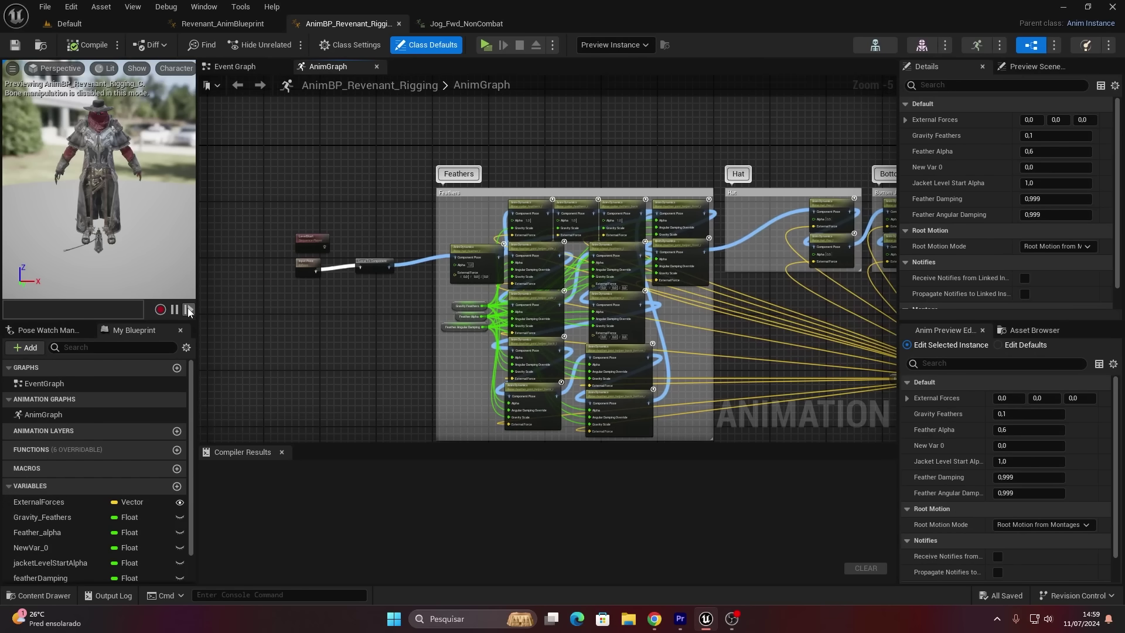
{"action": "right_click_drag", "start_coordinate": [294, 290], "coordinate": [274, 245]}
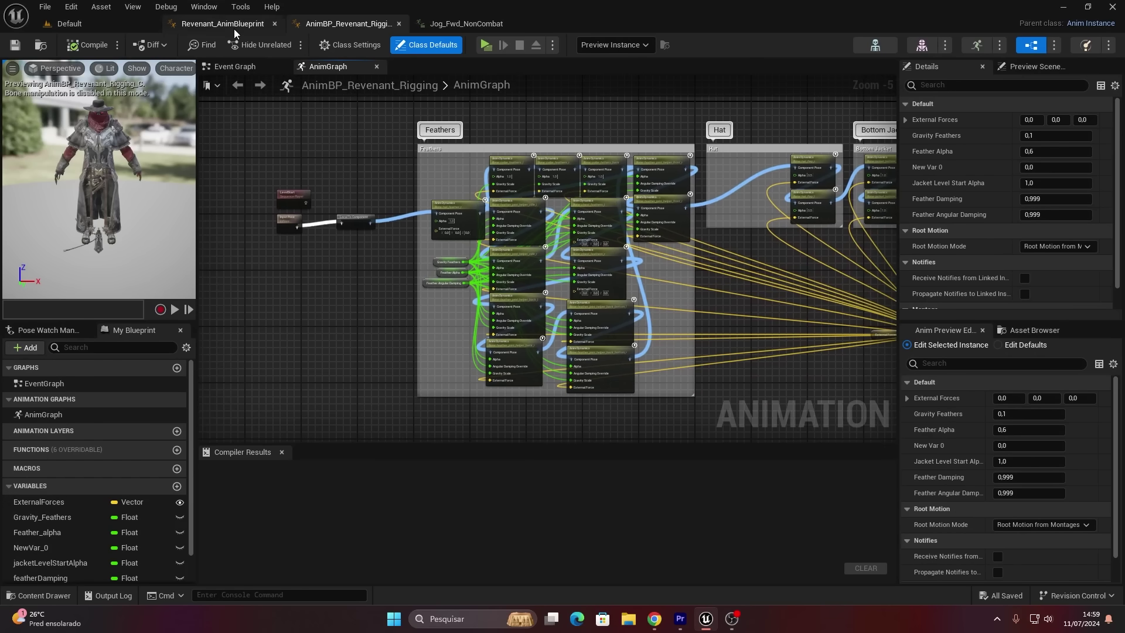
{"action": "left_click", "coordinate": [222, 23]}
{"action": "scroll", "coordinate": [440, 150], "scroll_direction": "up", "scroll_amount": 2}
{"action": "scroll", "coordinate": [396, 175], "scroll_direction": "up", "scroll_amount": 2}
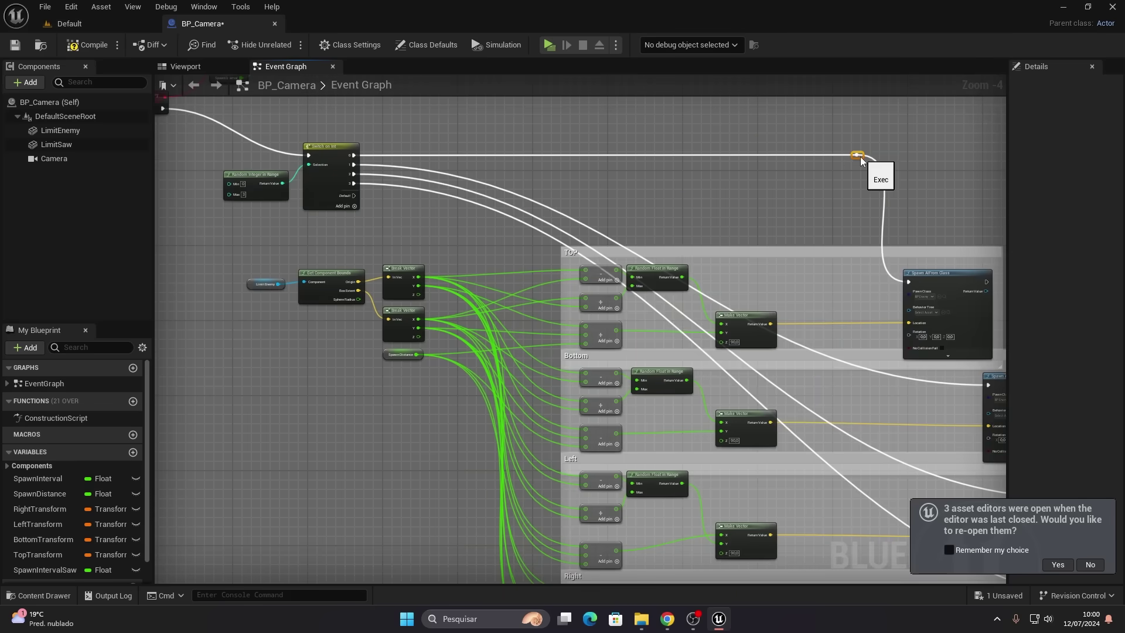
Add a breakpoint on InputAction Dash and trigger a dash to hit it
{"action": "left_click", "coordinate": [837, 367]}
{"action": "right_click_drag", "start_coordinate": [854, 179], "coordinate": [567, 393]}
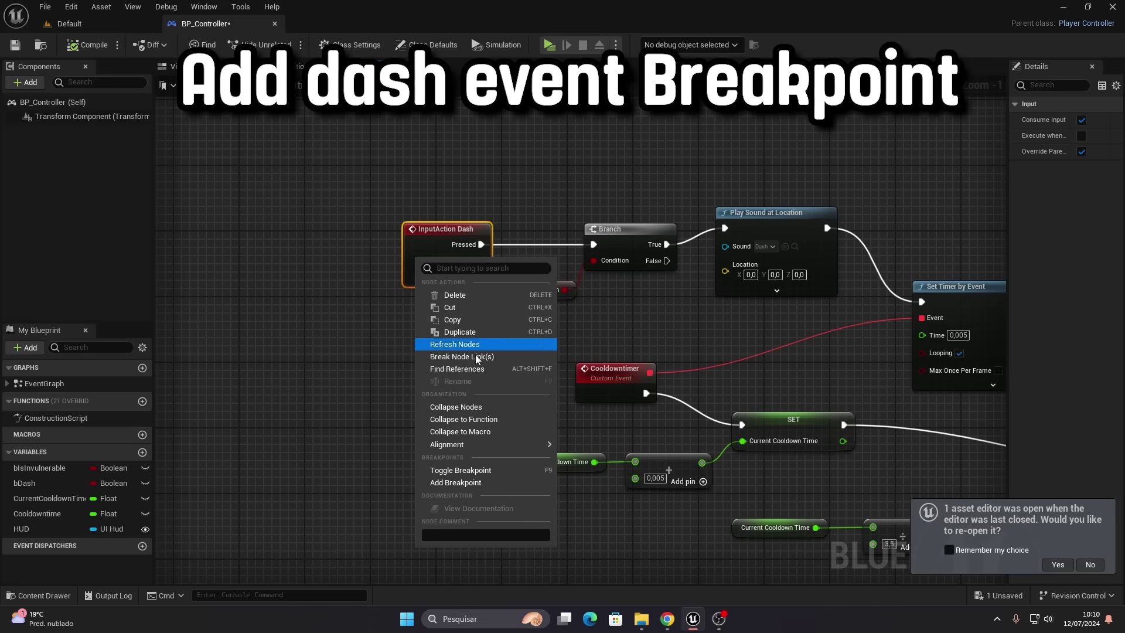
{"action": "left_click", "coordinate": [470, 483]}
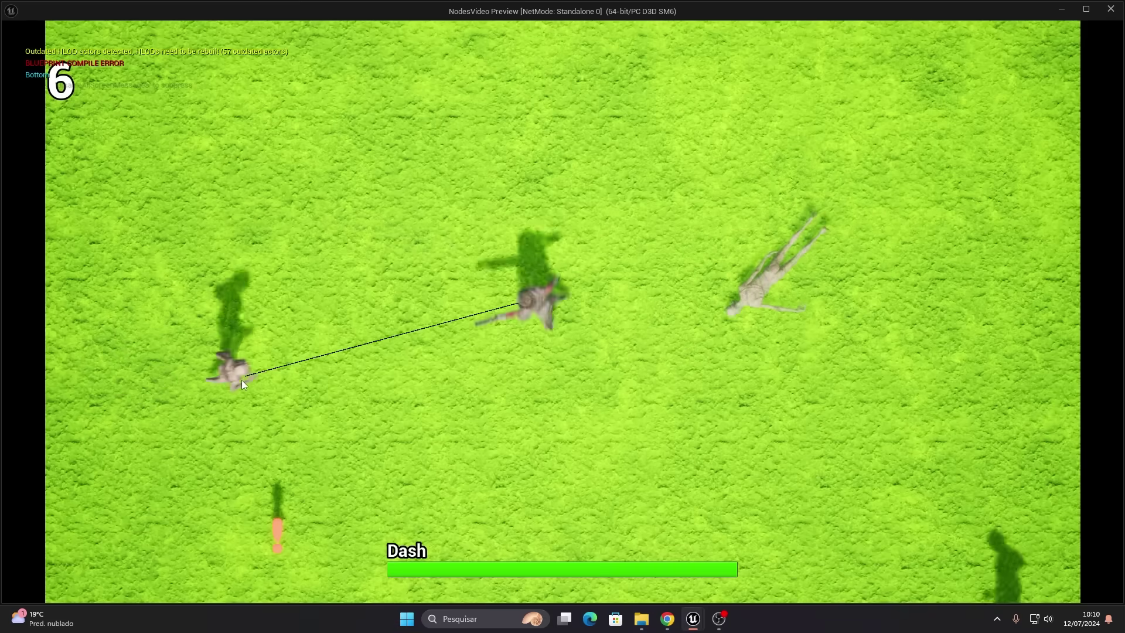
{"action": "key", "text": "shift"}
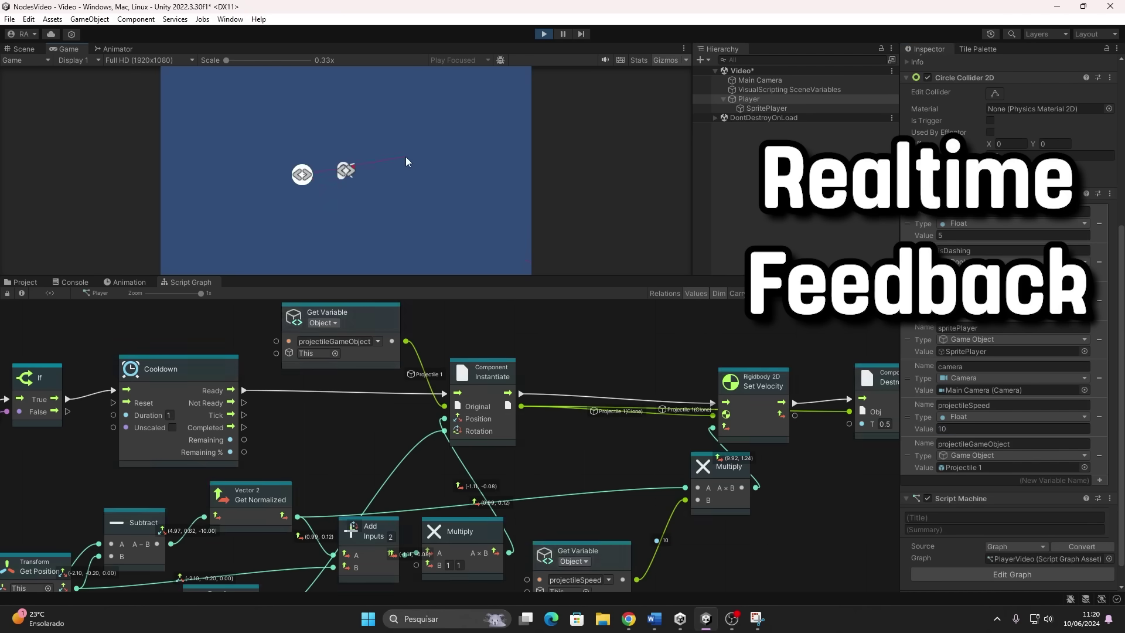
Fire a projectile at a clicked spot in the Game view while playing
{"action": "left_click", "coordinate": [428, 112]}
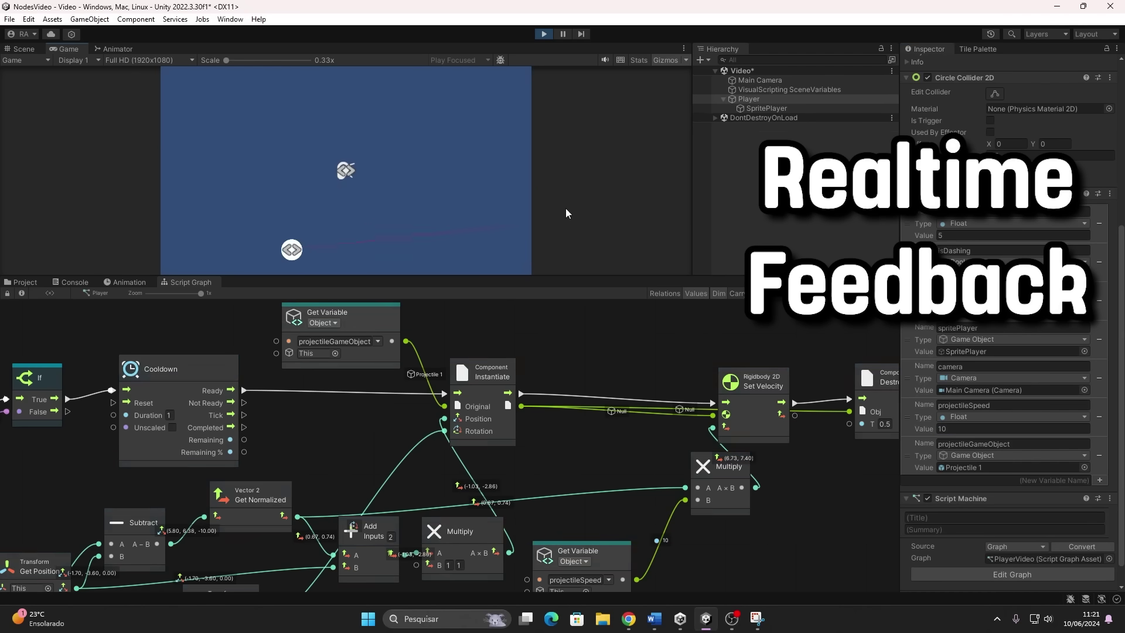